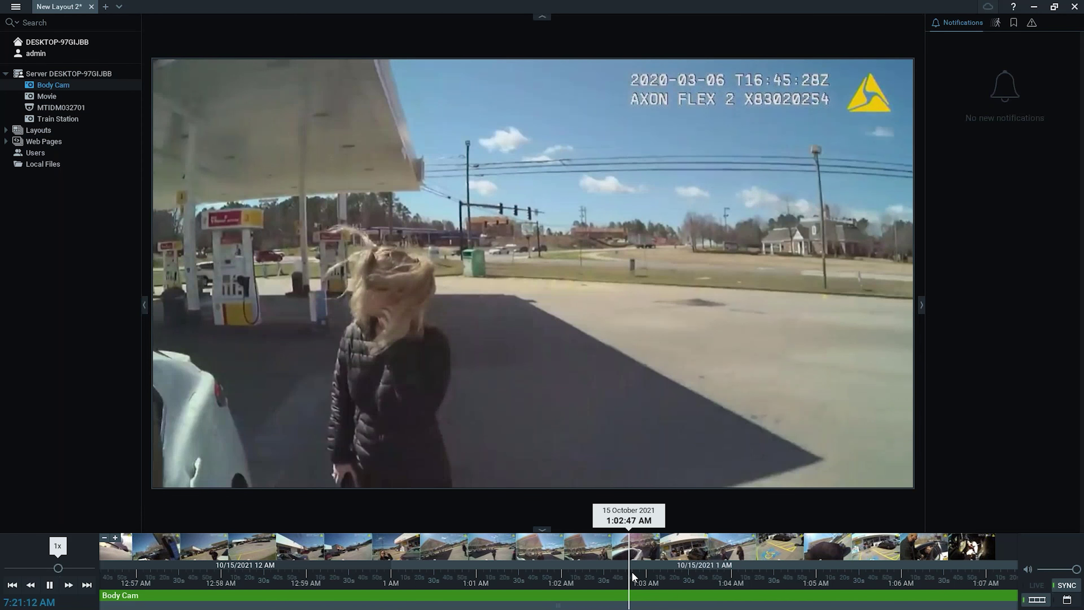
Pause the Body Cam playback and switch to the Nx Witness (D:) virtual machine in VMware Workstation Player
key(space)
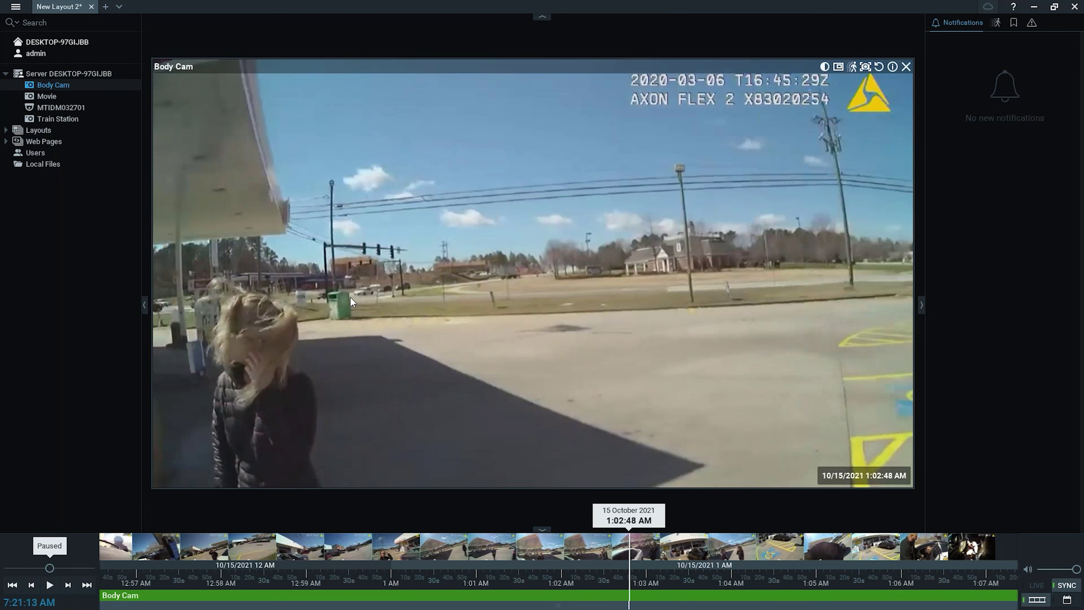
key(alt+Tab)
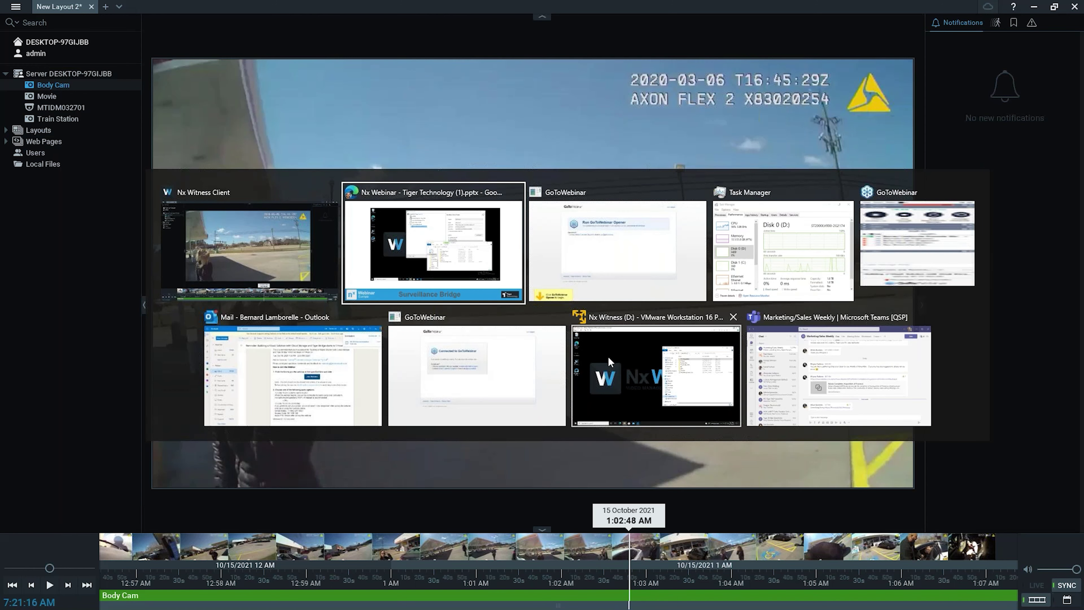
click(624, 332)
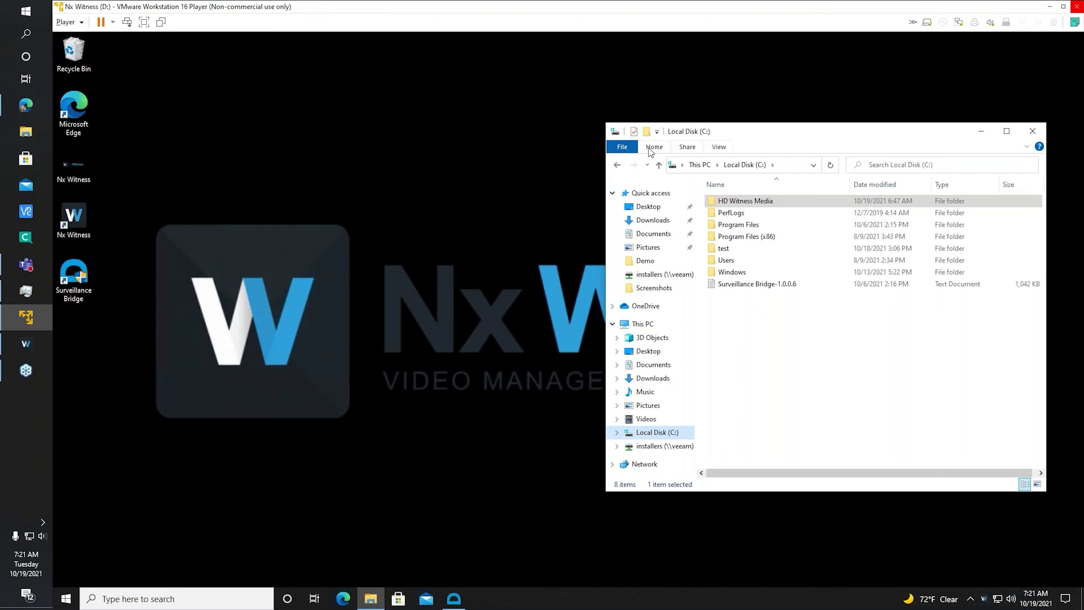
Browse C:\HD Witness Media through hi_quality to the camera's 2021\10\15\01 folder and view its recorded clips
drag(740, 133, 482, 151)
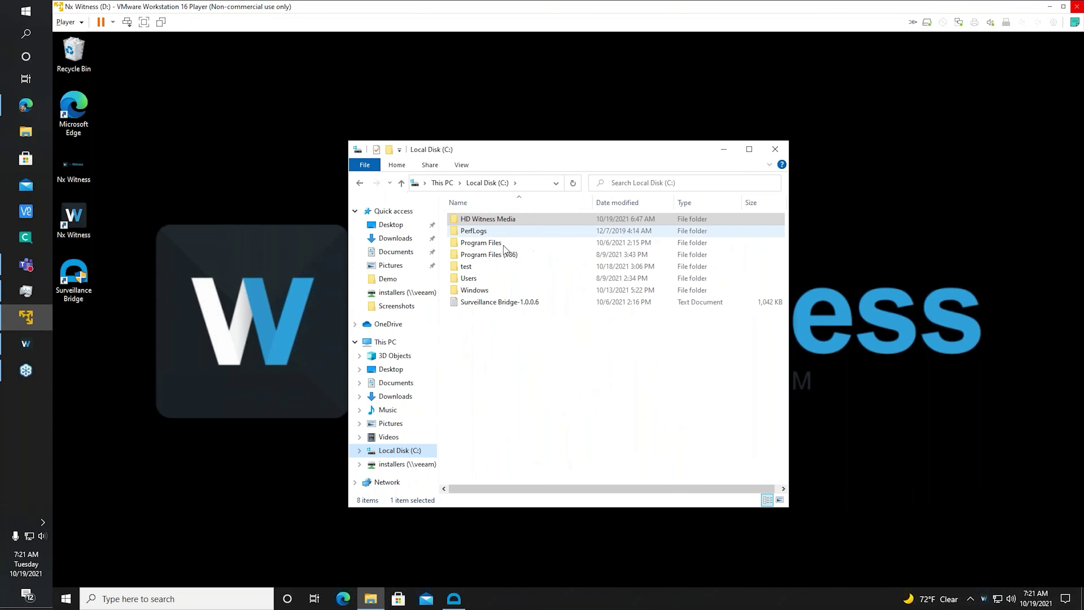
click(484, 220)
double_click(487, 222)
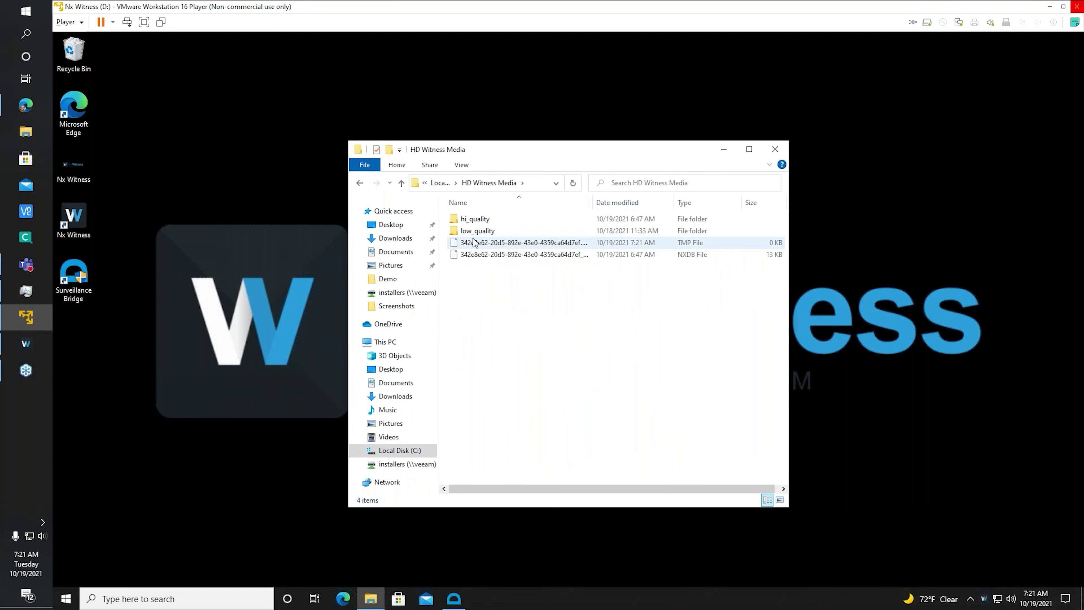
double_click(478, 220)
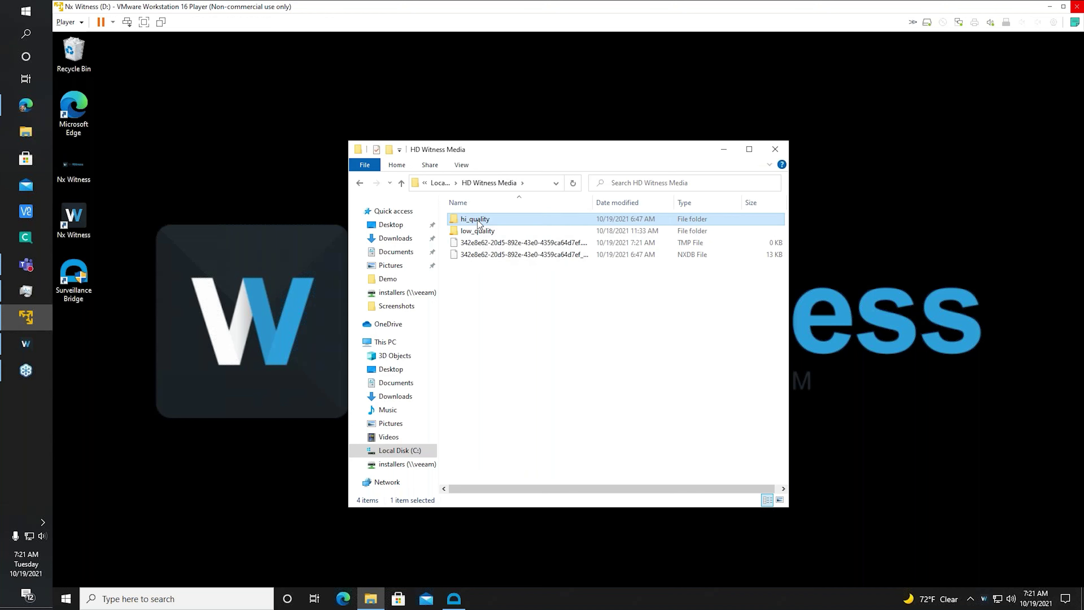
double_click(478, 242)
double_click(467, 218)
double_click(465, 221)
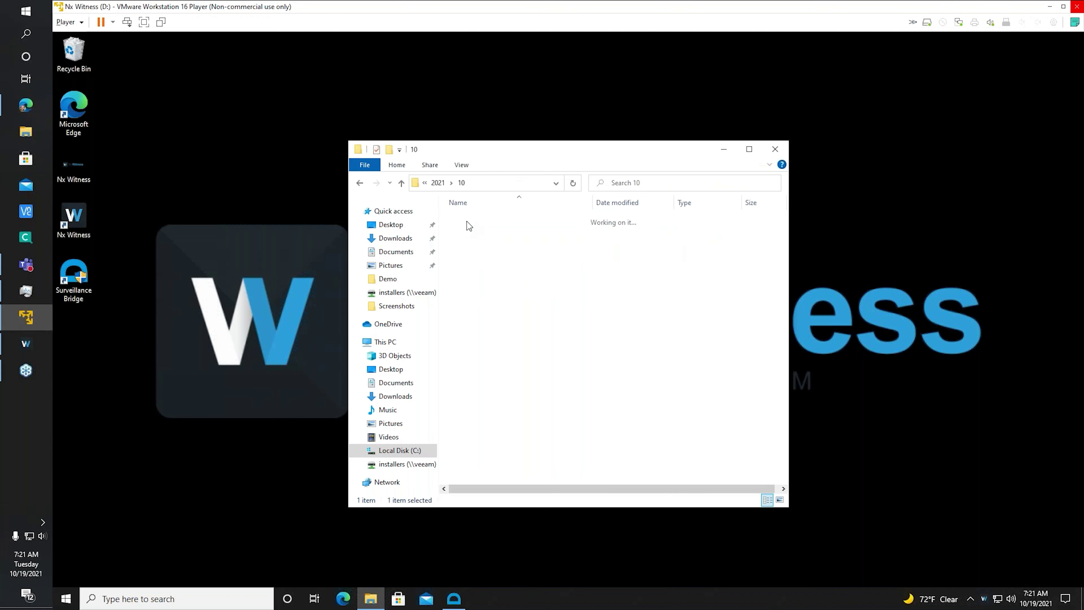
click(466, 220)
double_click(465, 221)
double_click(462, 230)
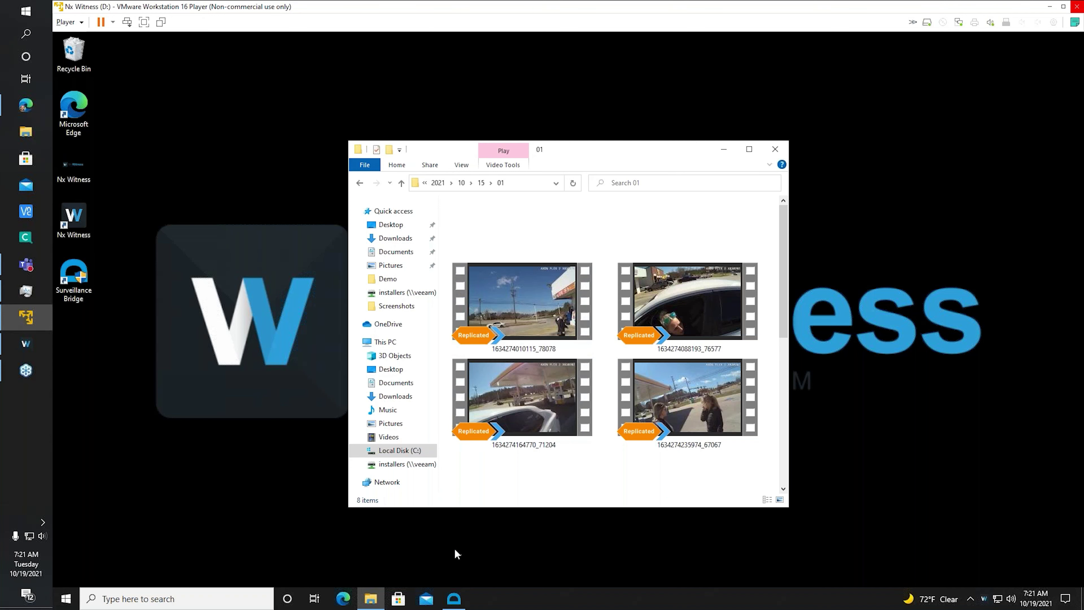
Switch to Surveillance Bridge and view the settings of the C:\HD Witness Media source
click(456, 599)
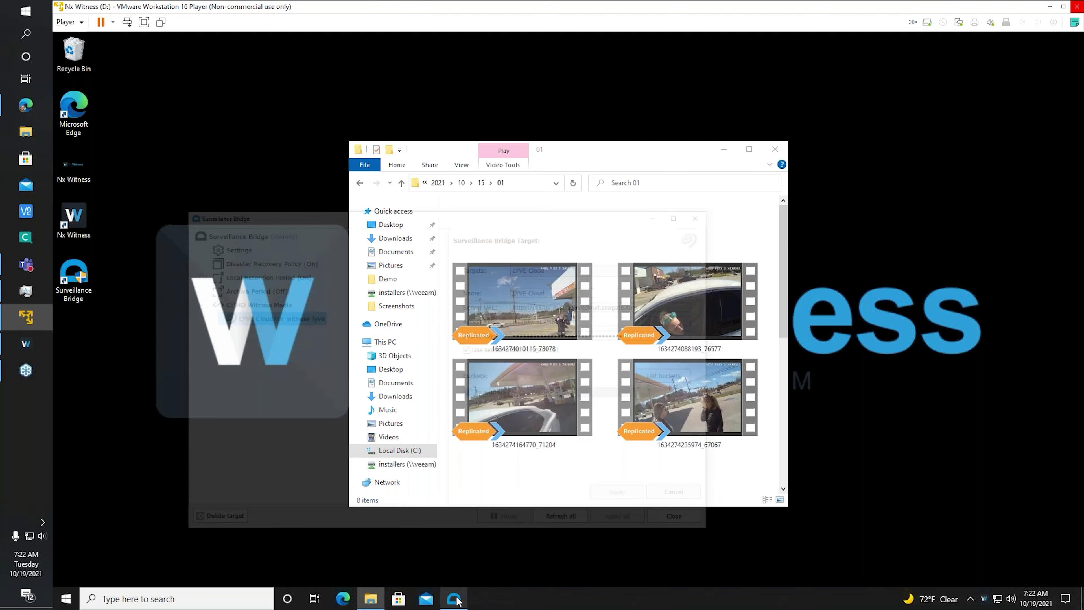
drag(525, 137, 535, 136)
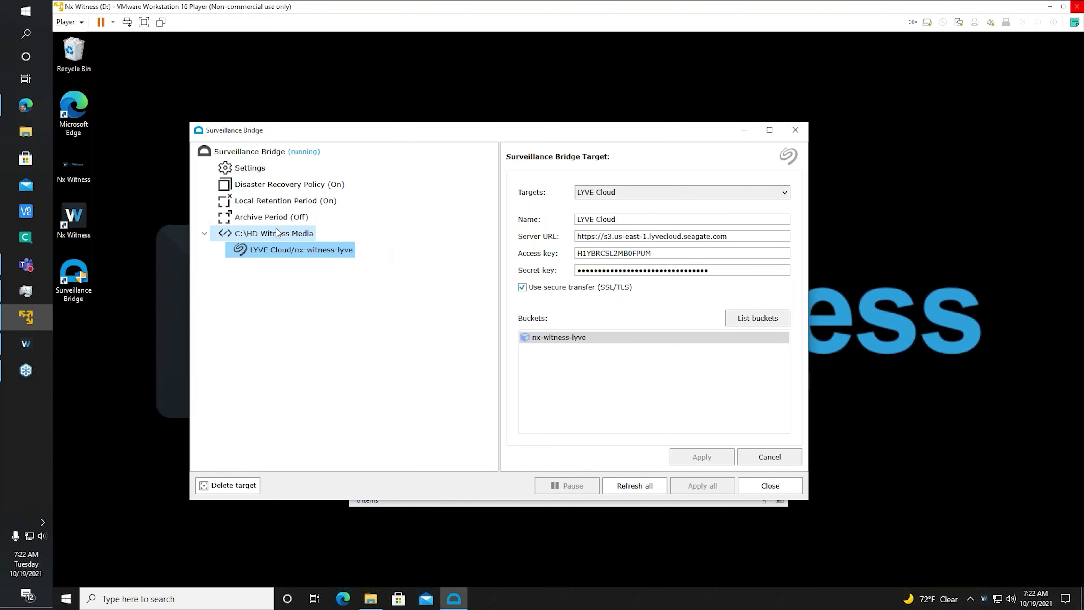
click(265, 232)
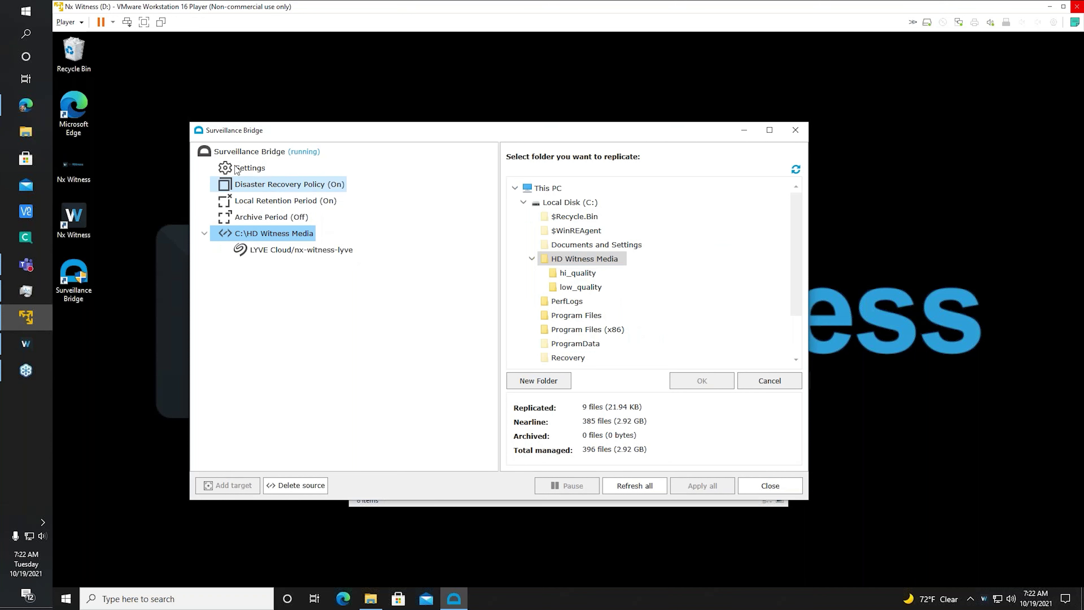
Start adding a second replication source using the C:\HD Witness Media folder, and cancel the folder selection
click(273, 152)
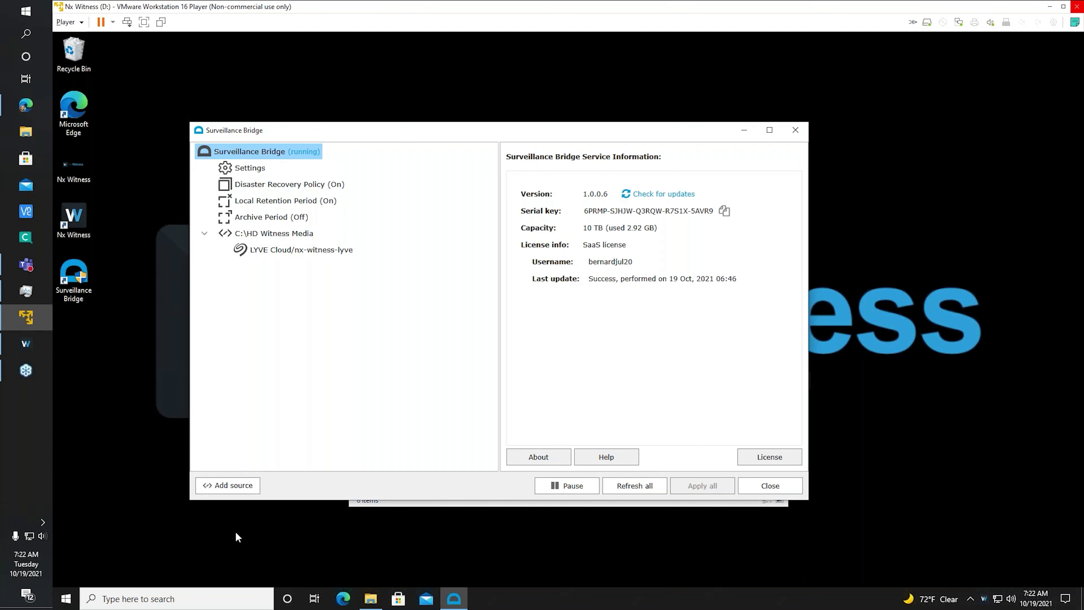
click(236, 487)
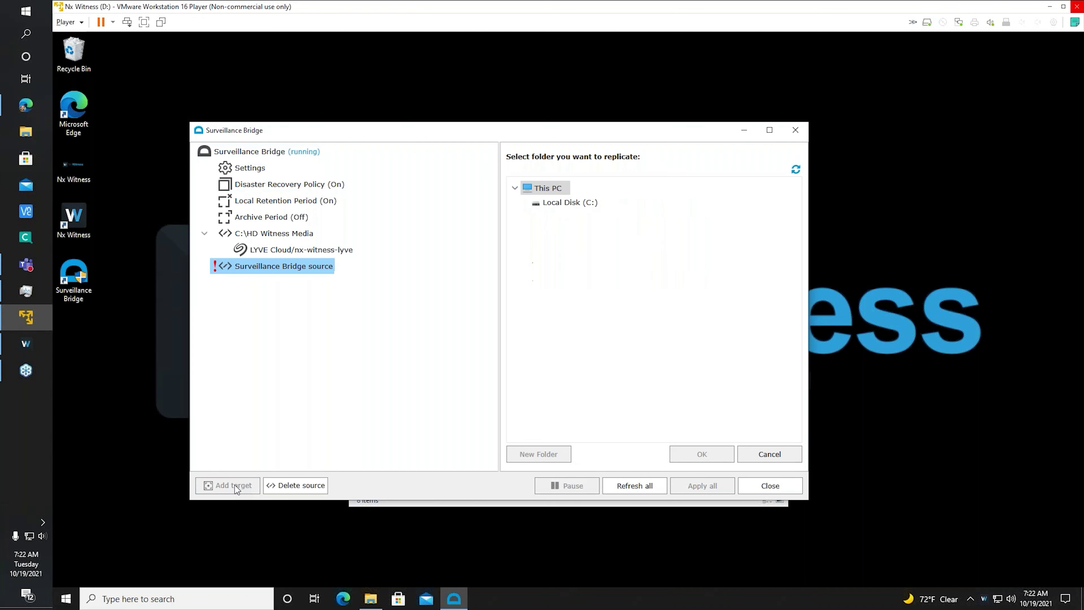
double_click(579, 204)
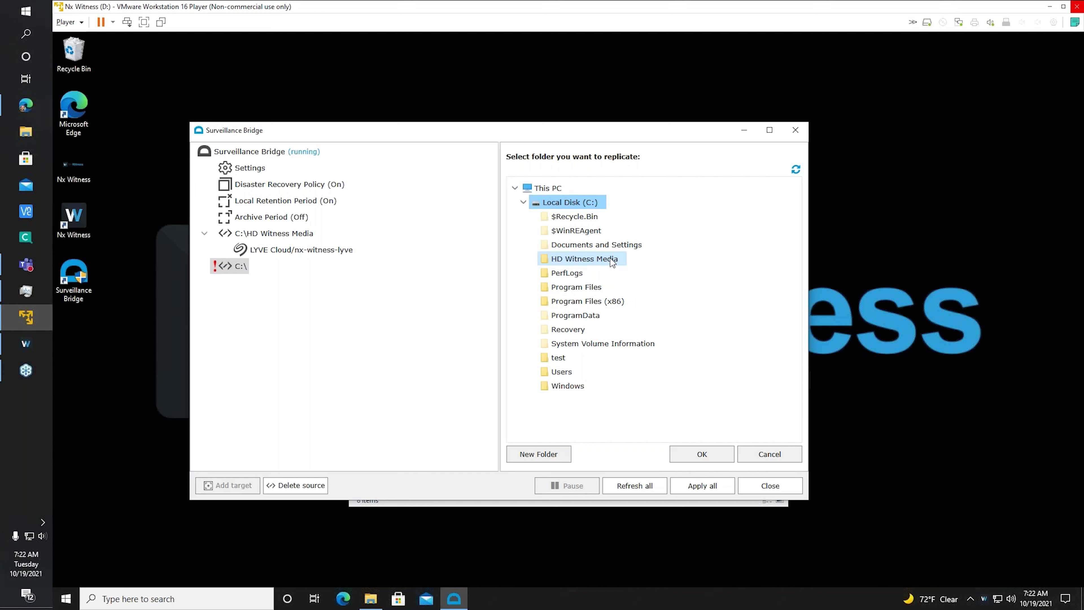
double_click(600, 259)
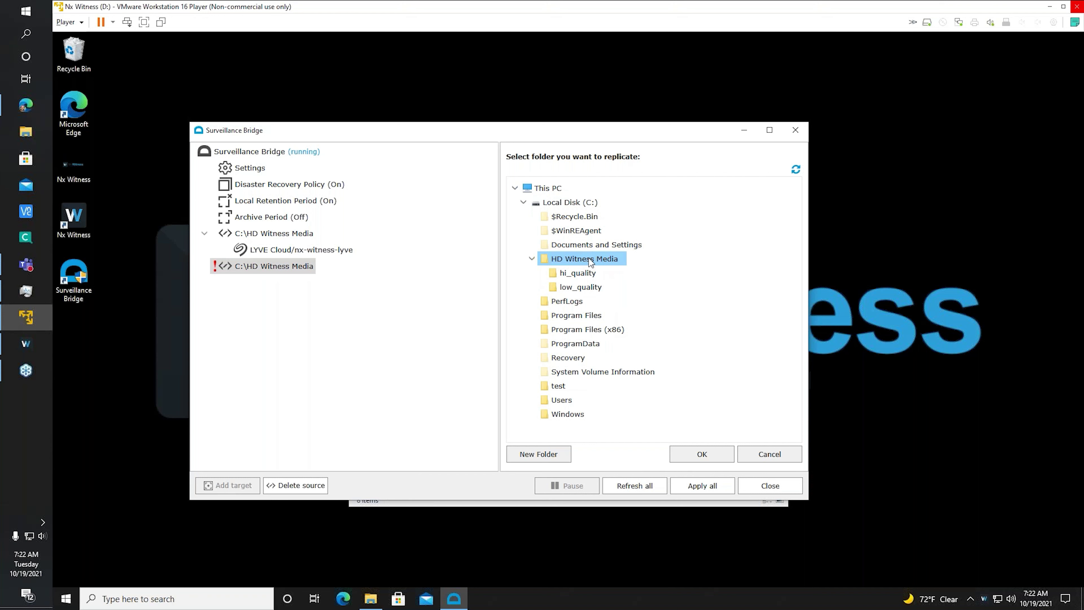
click(769, 453)
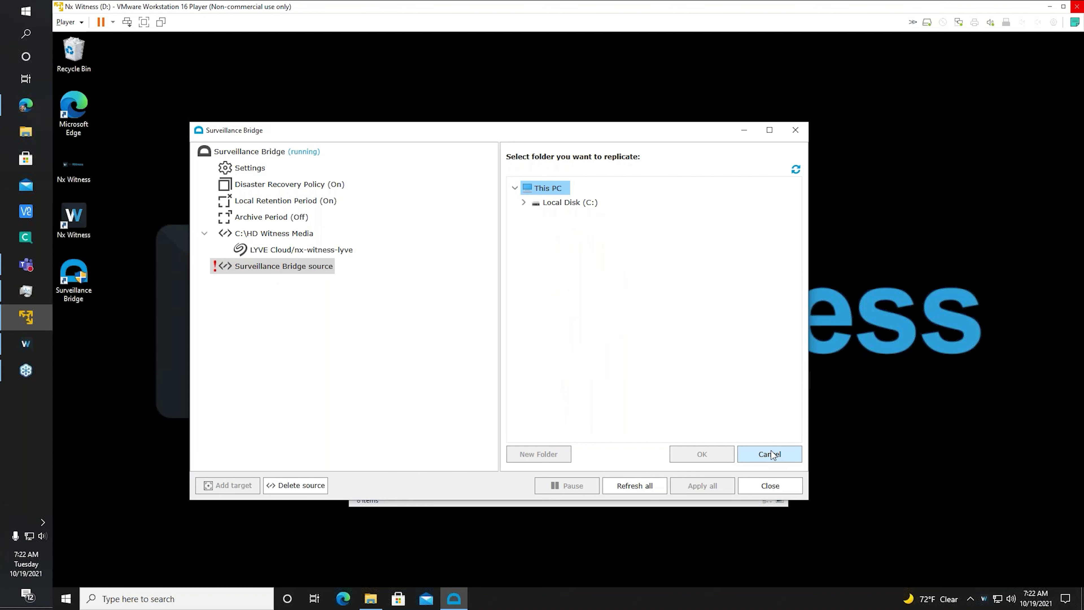
Delete the newly added, unconfigured Surveillance Bridge source
click(293, 233)
click(298, 270)
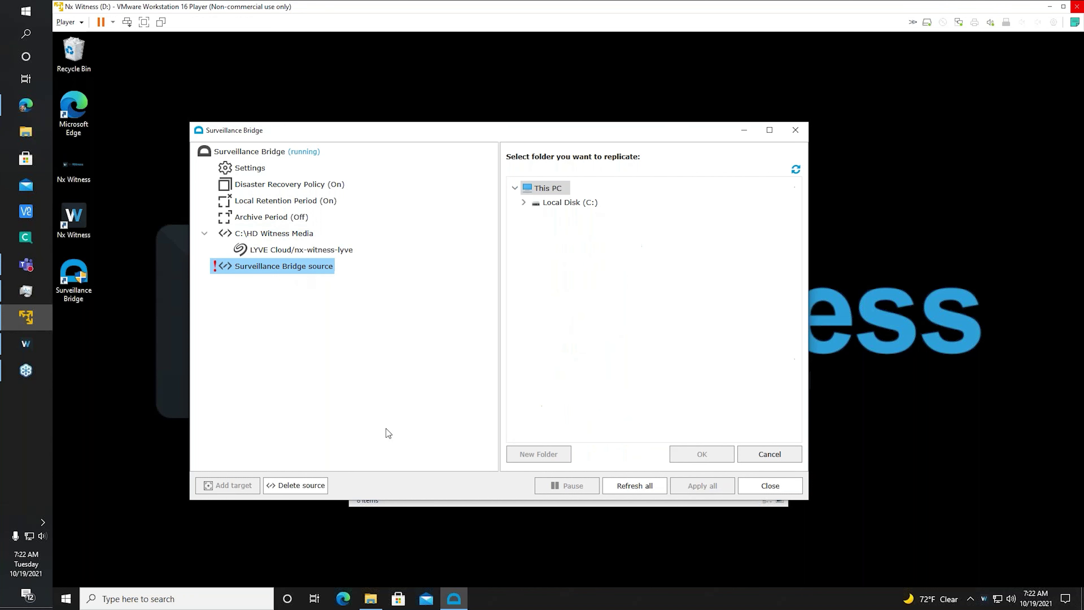
click(293, 487)
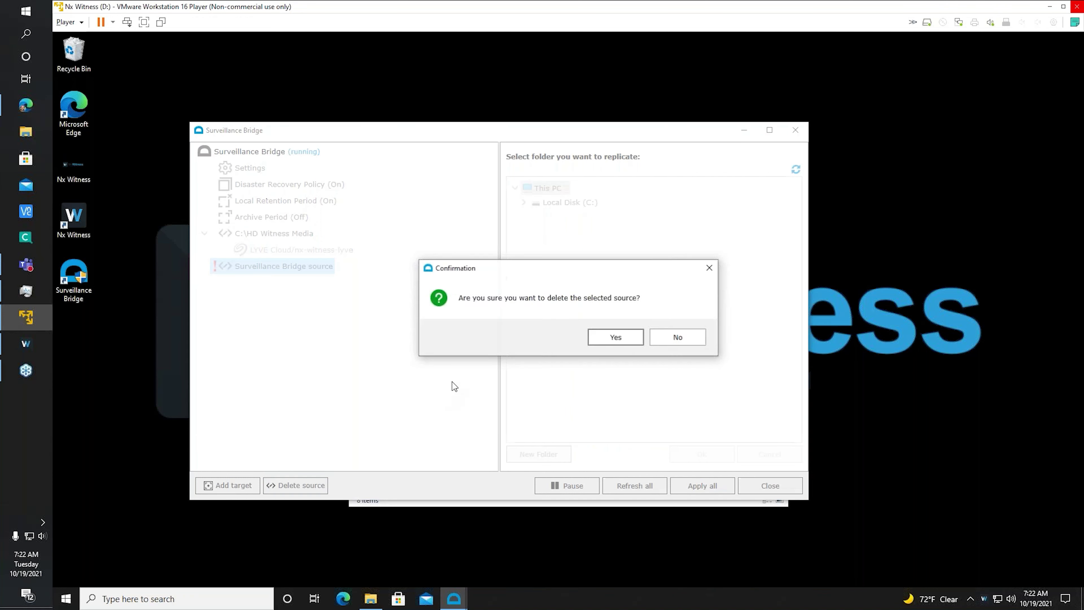
click(606, 337)
Review the C:\HD Witness Media source's replication statistics and the connection settings of its LYVE Cloud target
click(280, 235)
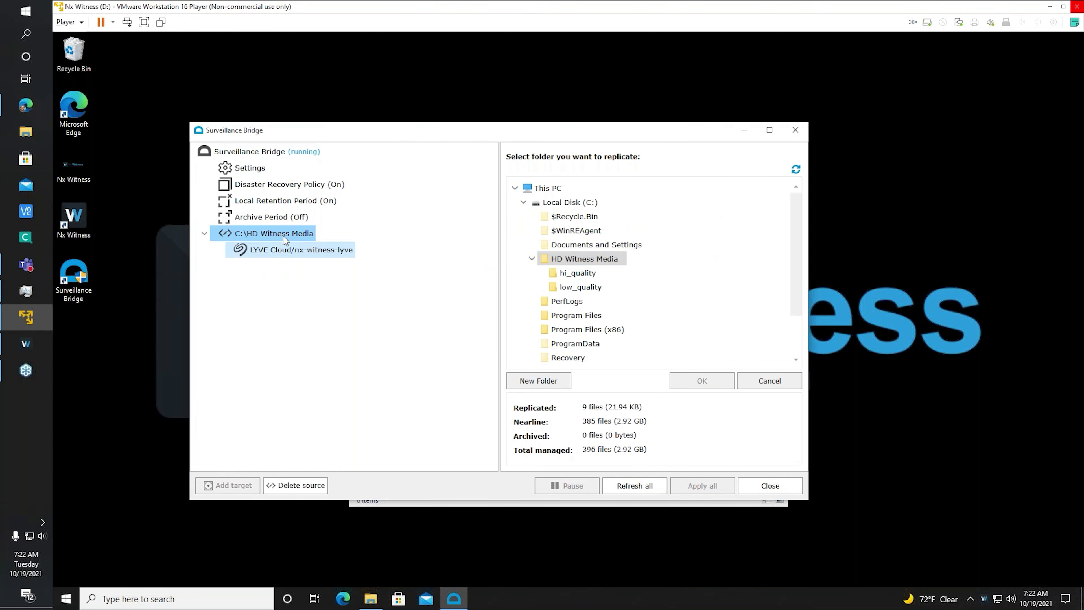
click(281, 252)
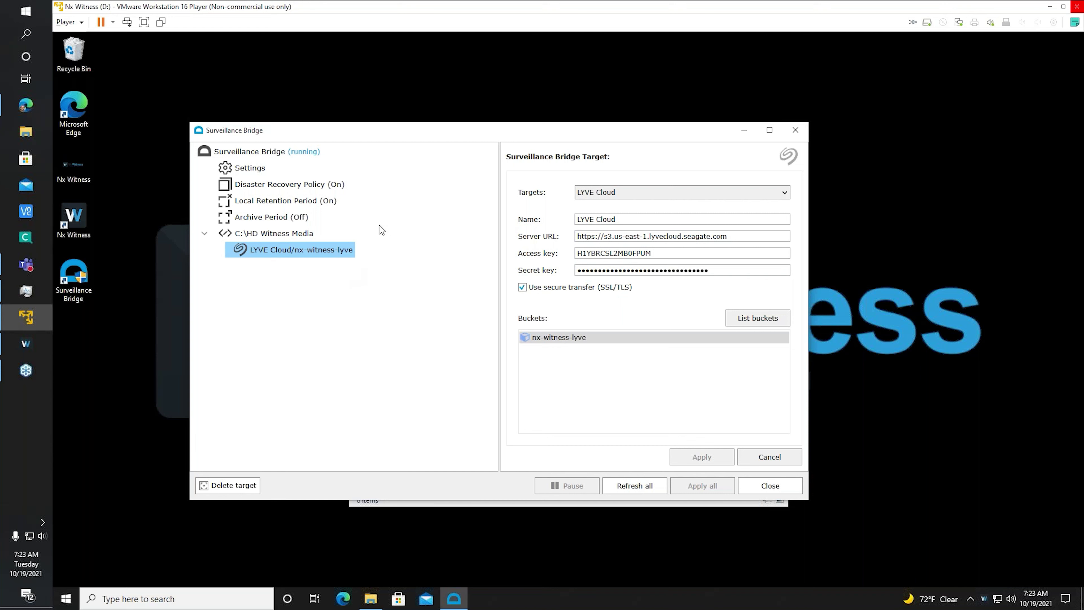
drag(584, 138, 624, 156)
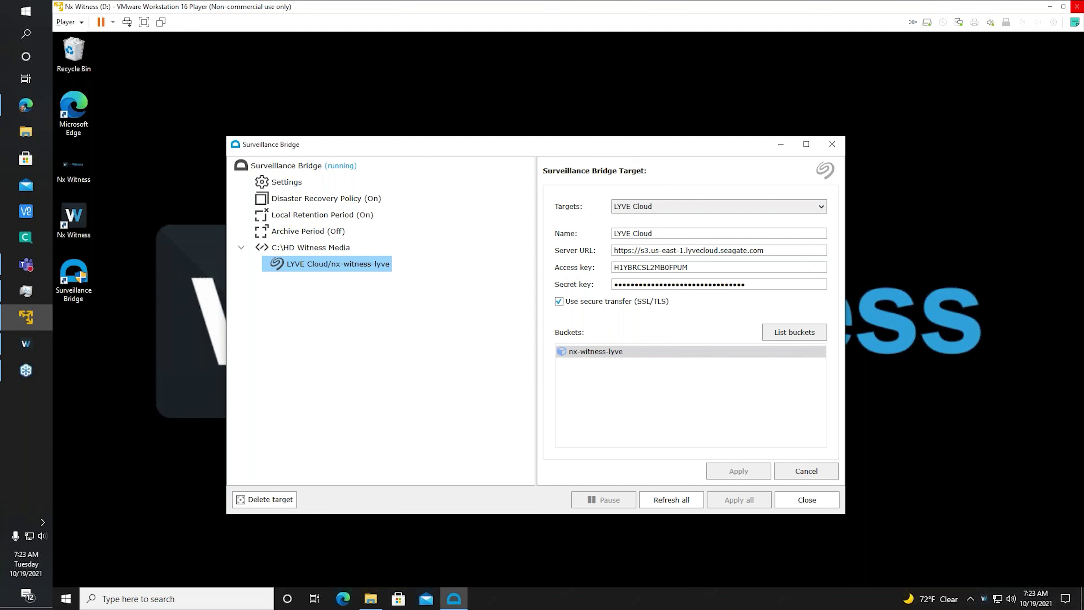
Open Task Manager and show the Ethernet throughput graph in an enlarged window
right_click(630, 598)
click(670, 540)
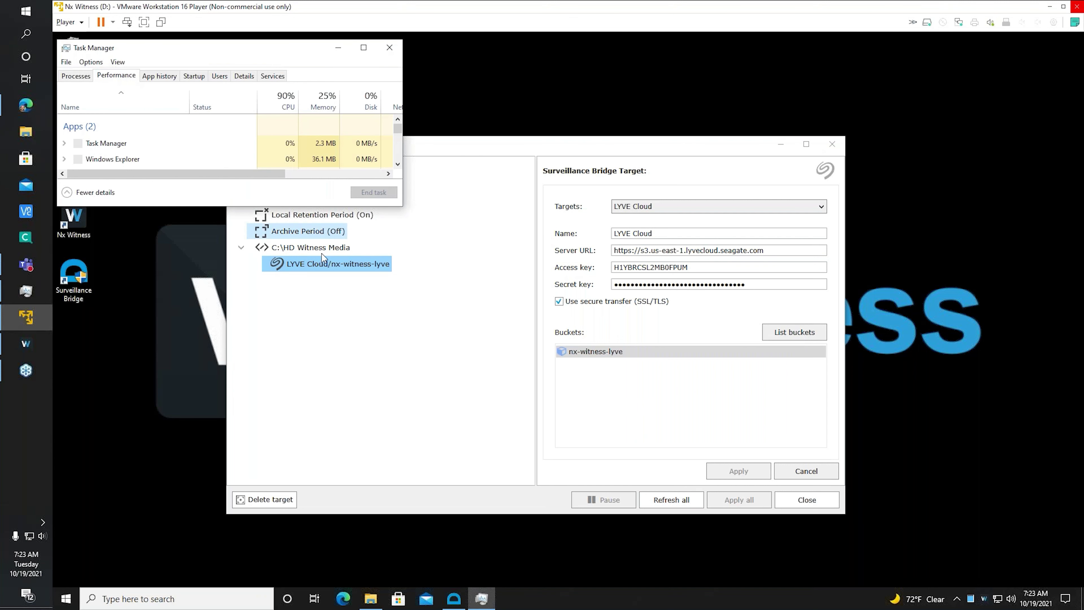
drag(333, 205, 346, 399)
drag(234, 48, 282, 82)
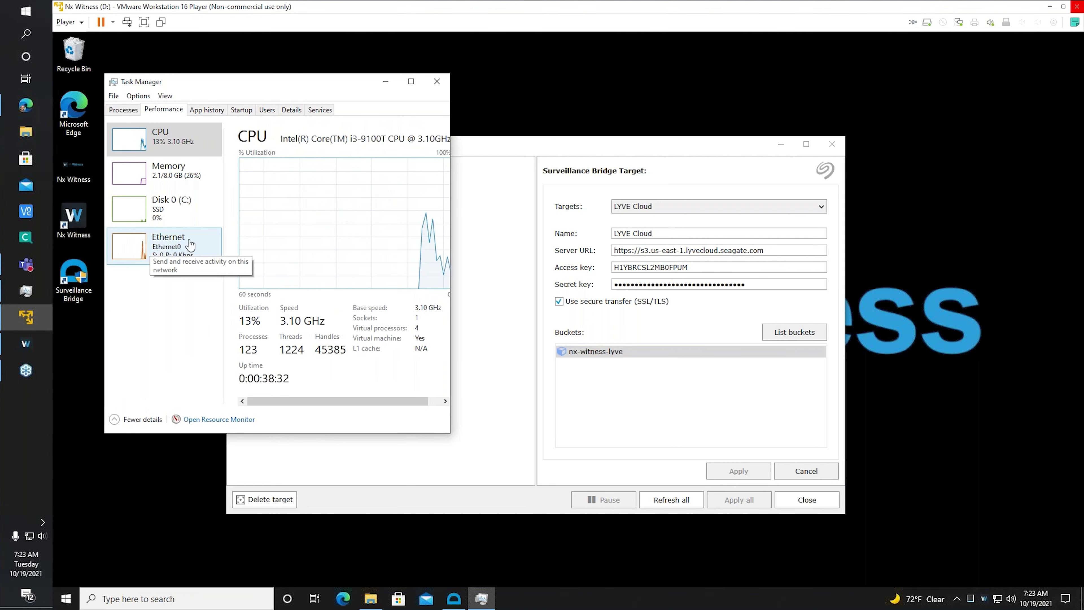
click(177, 244)
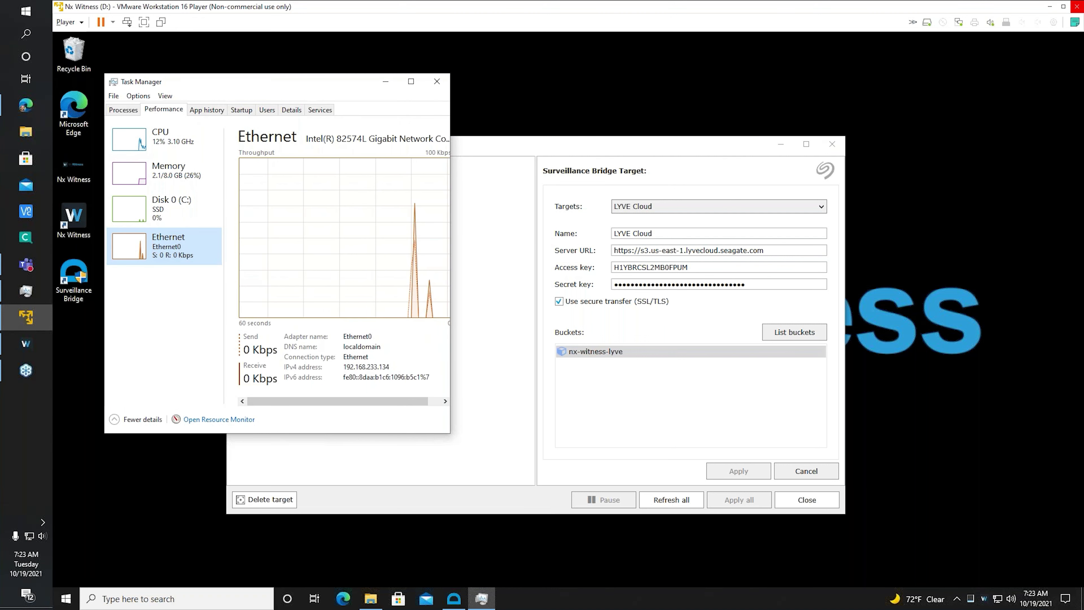
drag(453, 282, 538, 261)
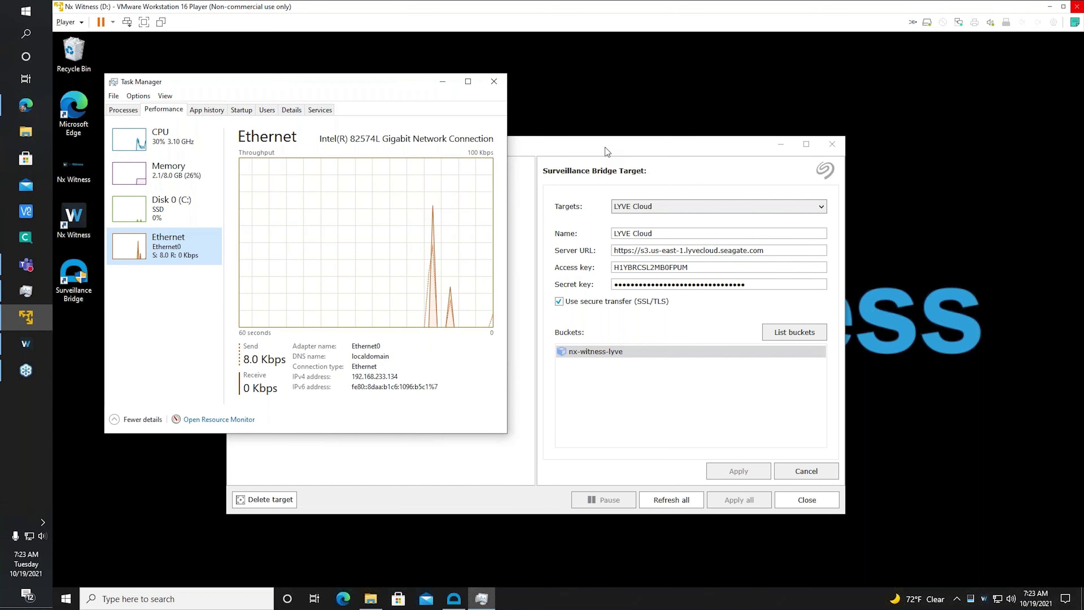
Return to Surveillance Bridge, list the LYVE Cloud target's buckets, and view the Disaster Recovery Policy
click(605, 147)
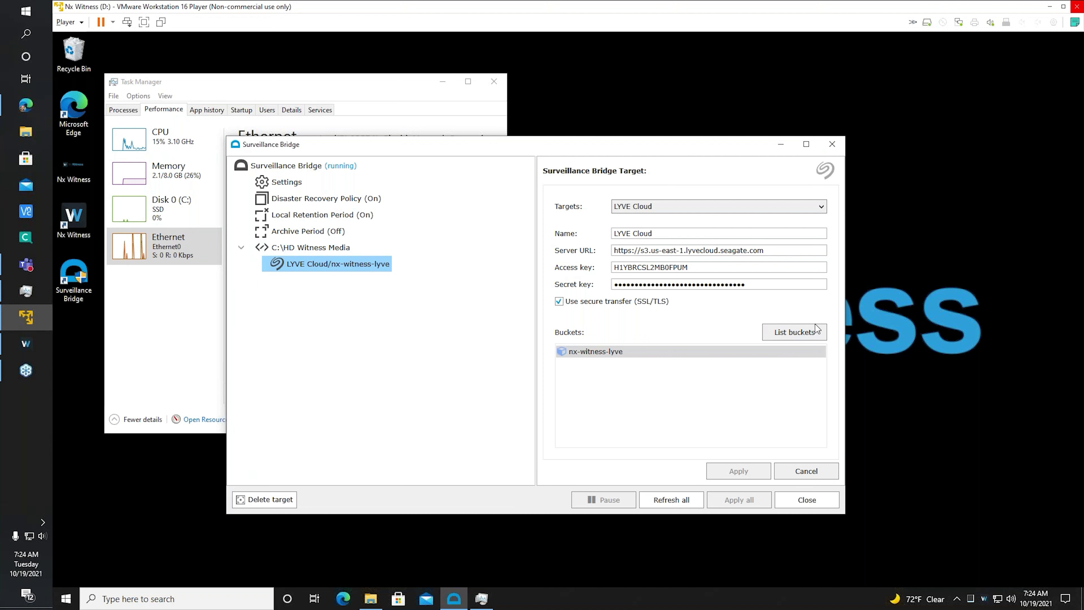
click(792, 334)
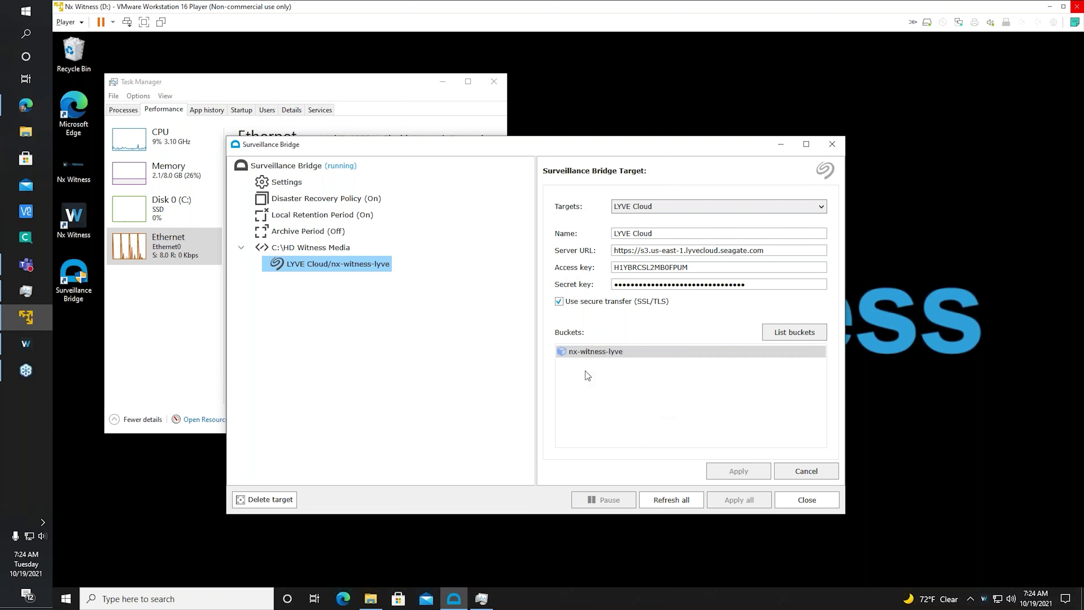
click(299, 201)
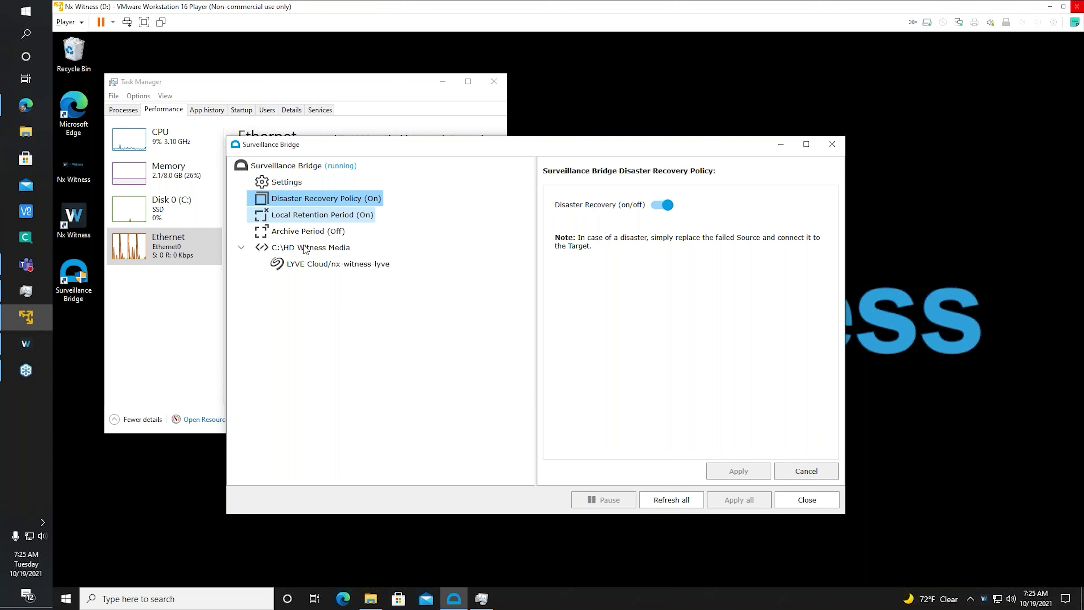
Add a replication source that uses a new folder named recover on Local Disk (C:)
click(301, 165)
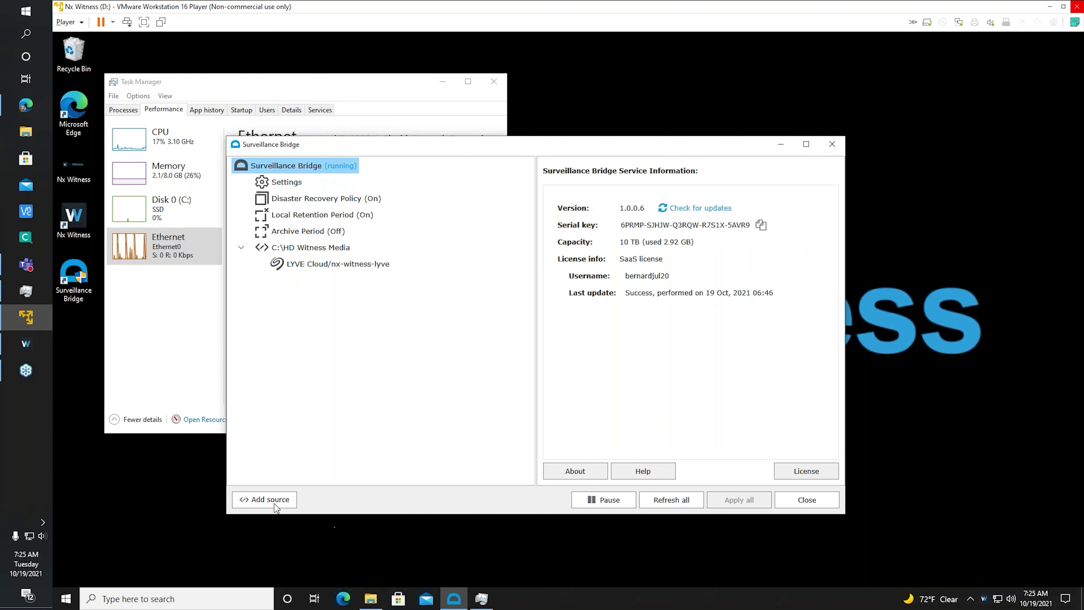
click(273, 501)
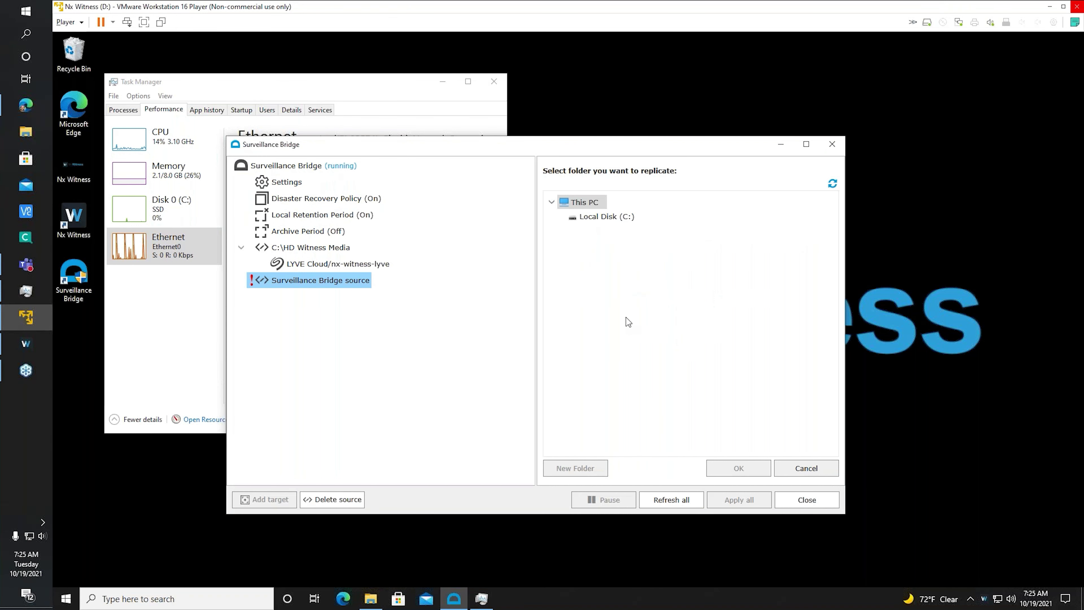
click(608, 218)
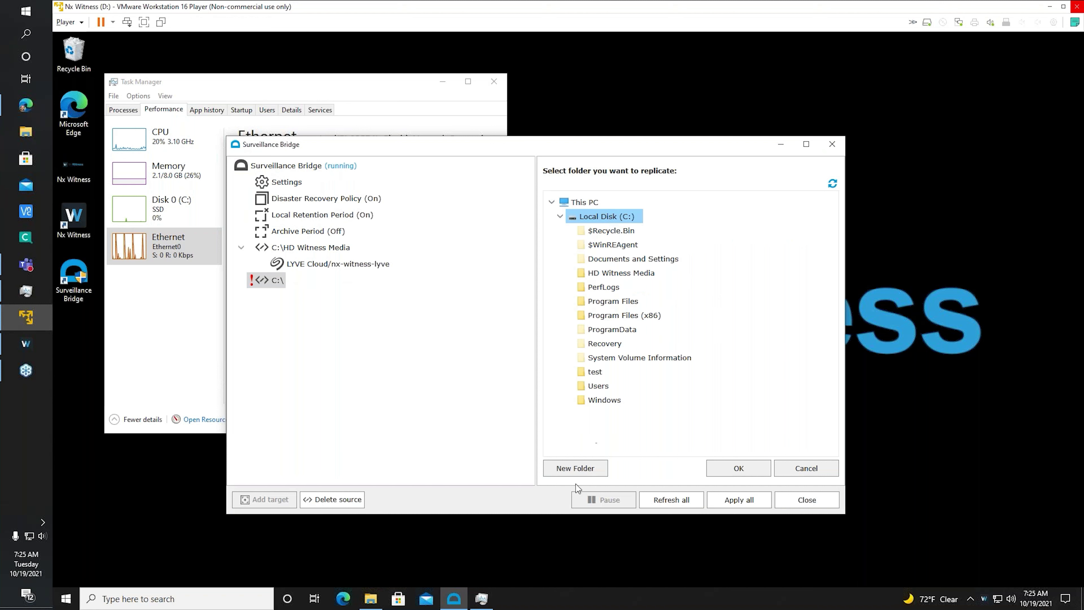
click(589, 467)
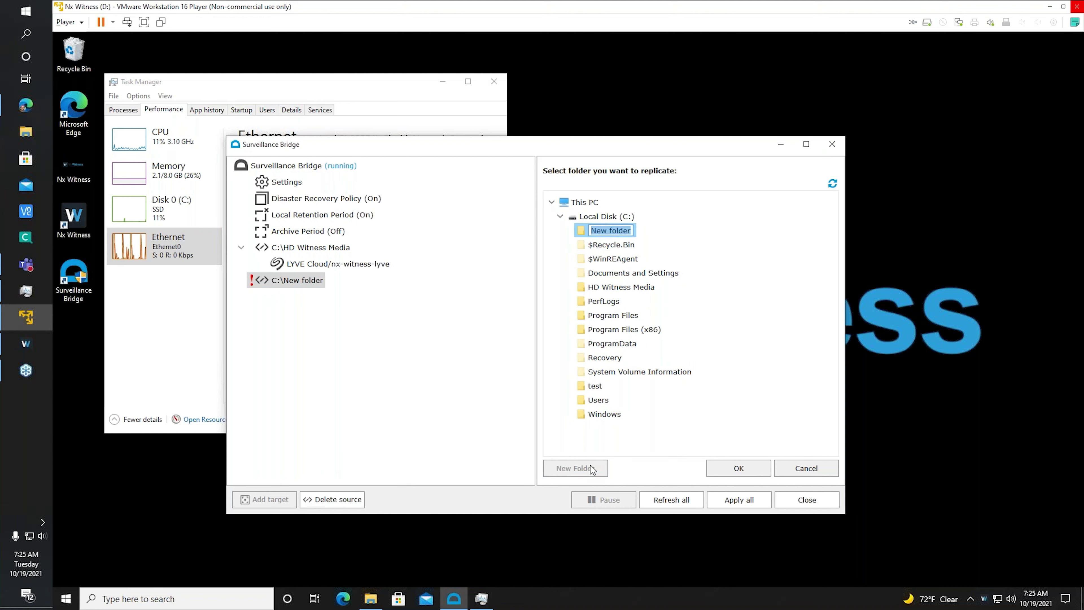
text(recover)
key(Return)
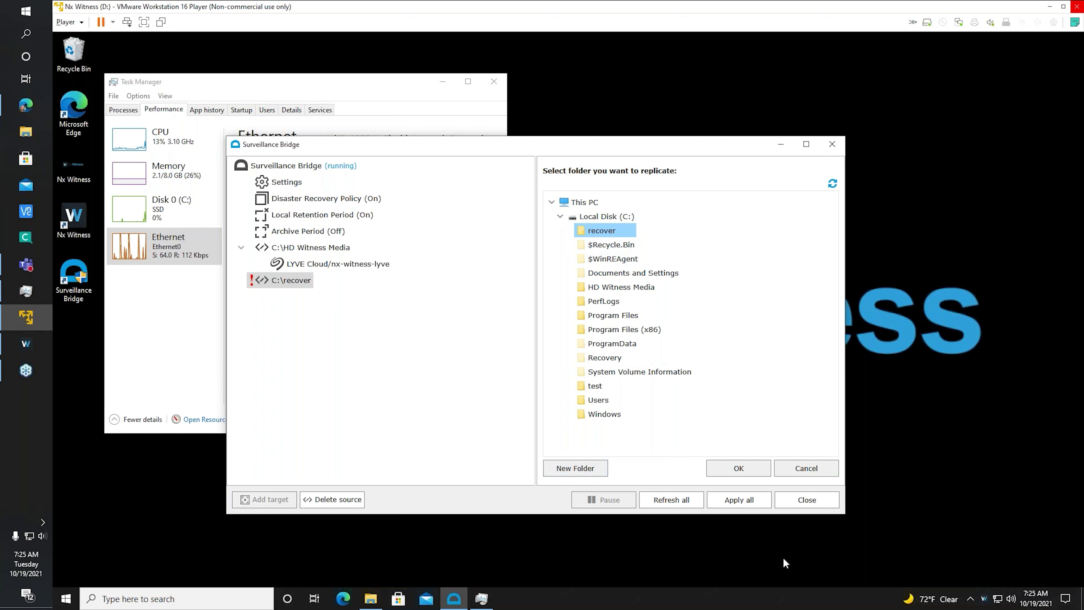
click(743, 463)
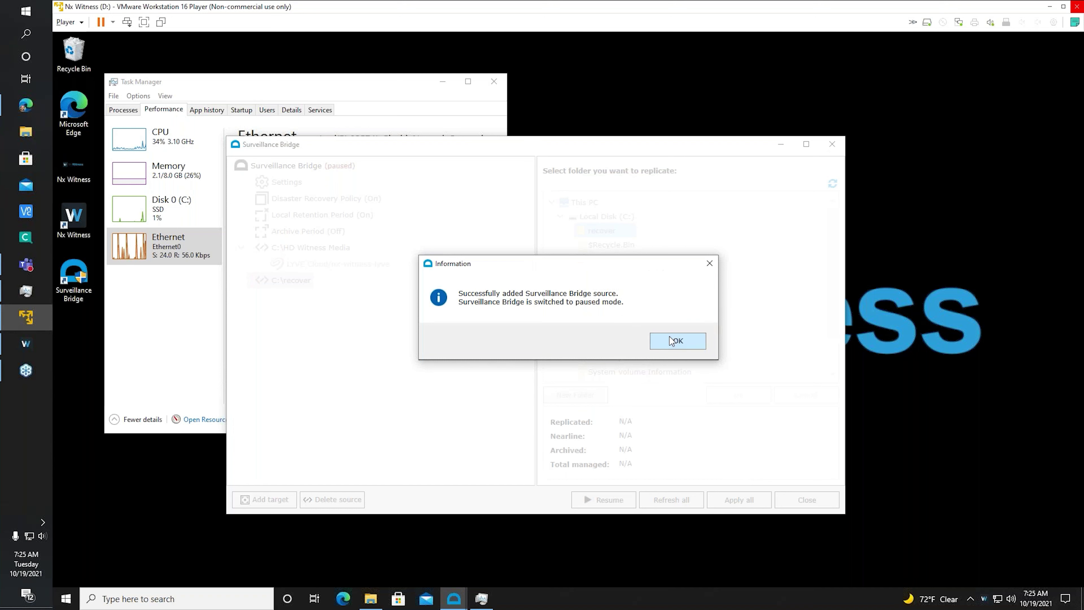
click(671, 338)
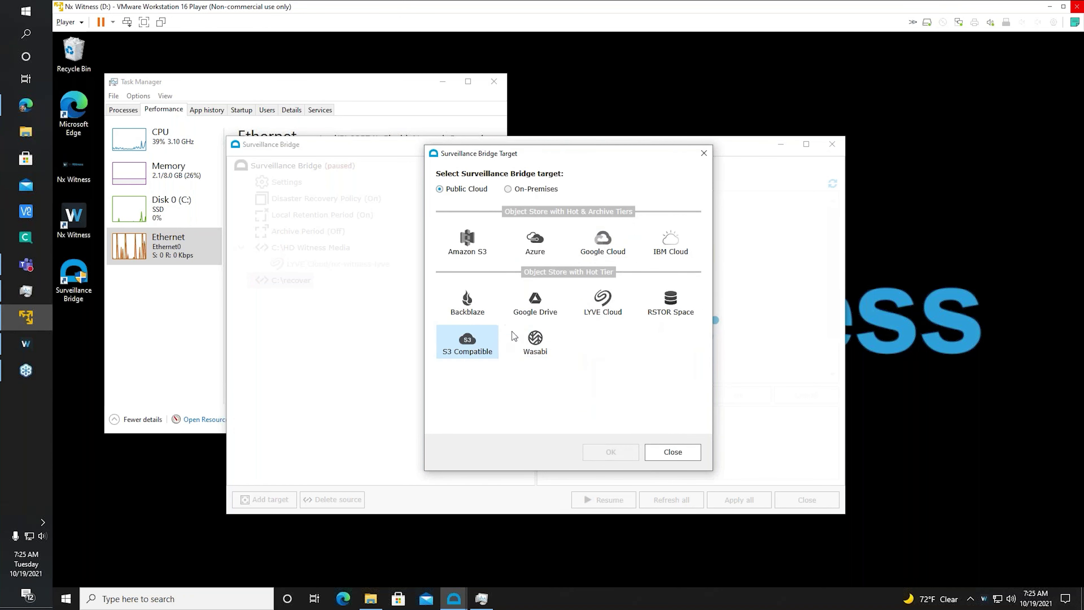
Add a LYVE Cloud target to the C:\recover source using the saved LYVE Cloud connection, and select its nx-witness-lyve bucket
click(606, 304)
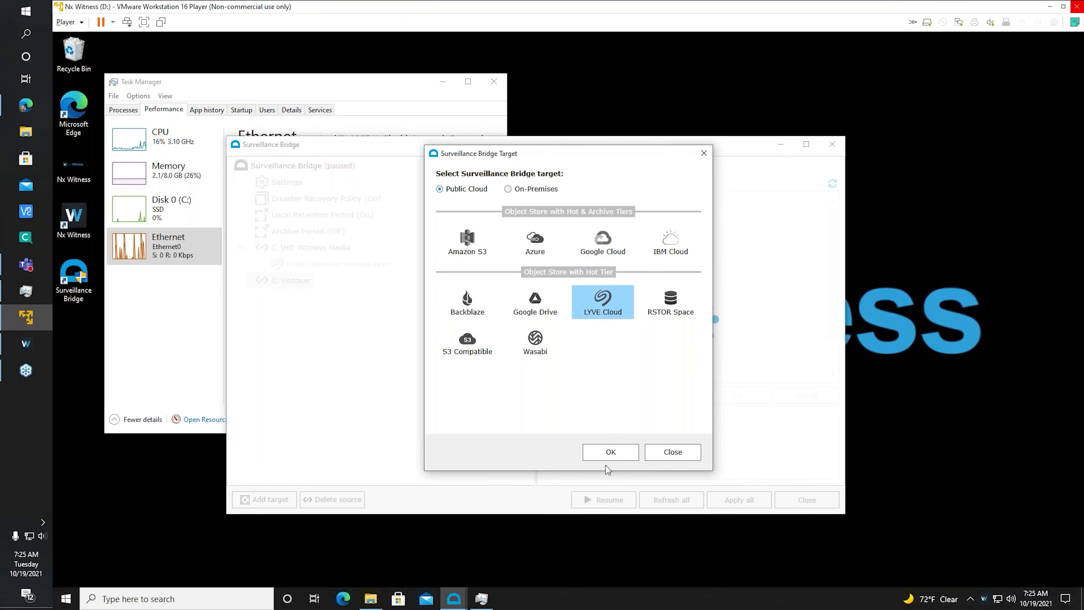
click(612, 452)
click(675, 209)
click(650, 231)
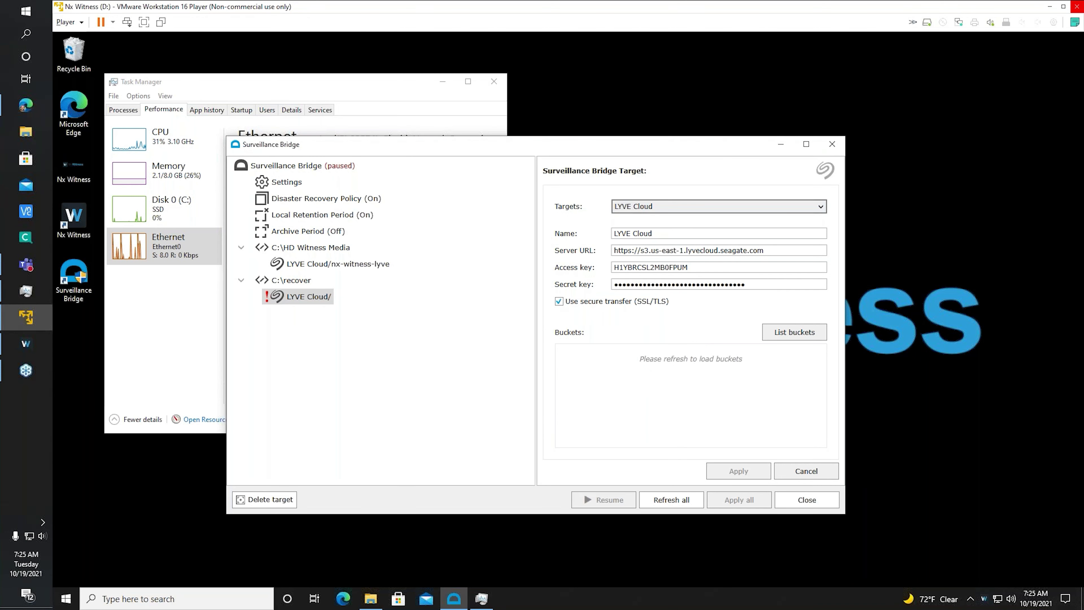
click(805, 331)
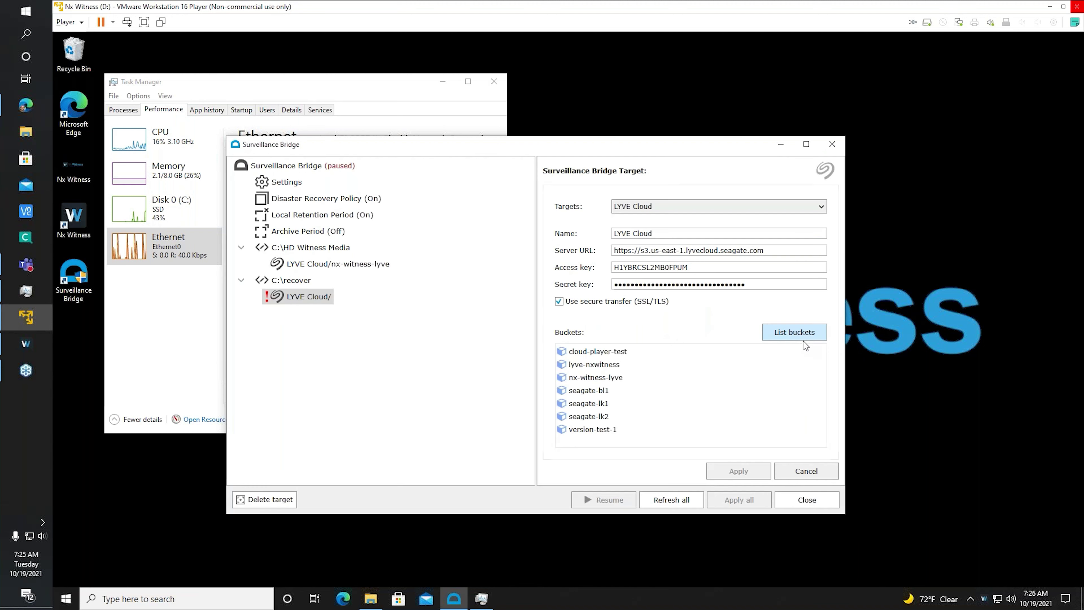
click(614, 376)
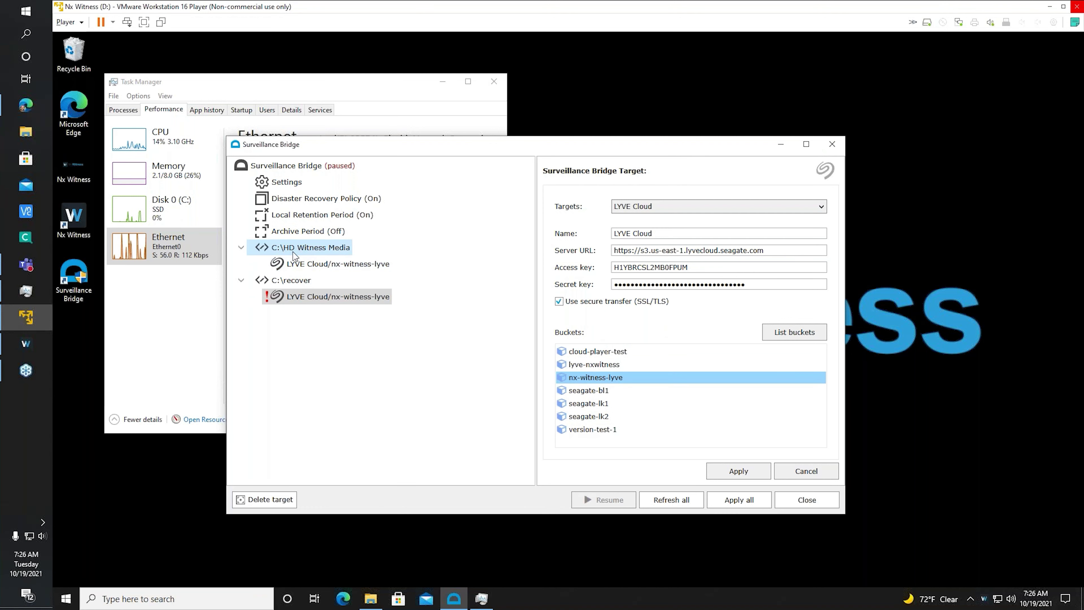
Apply the C:\recover target with Disaster Recovery light as the action for existing cloud data
click(745, 471)
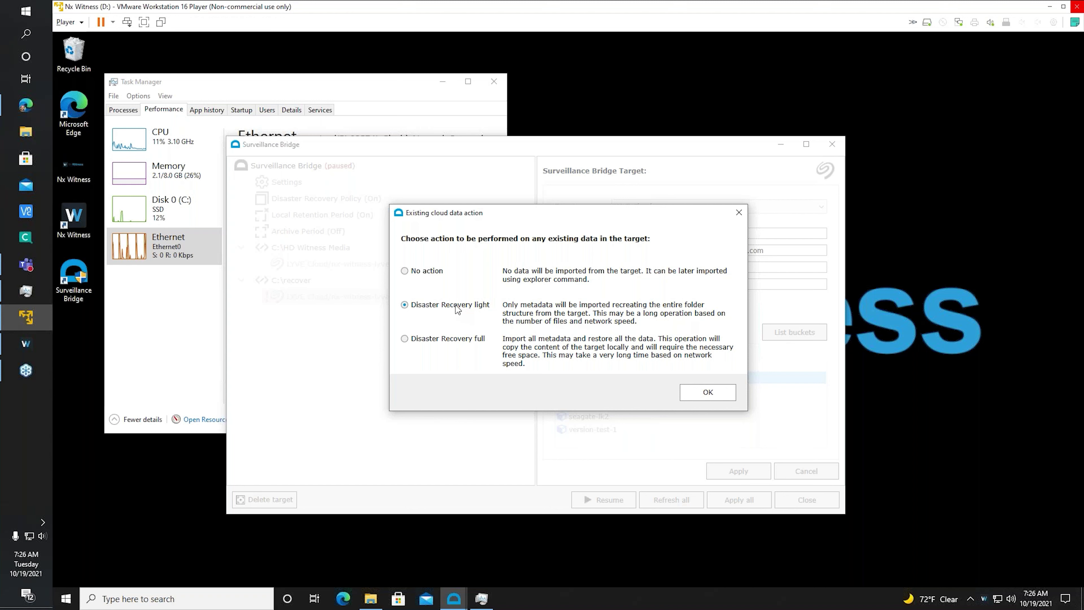
click(445, 342)
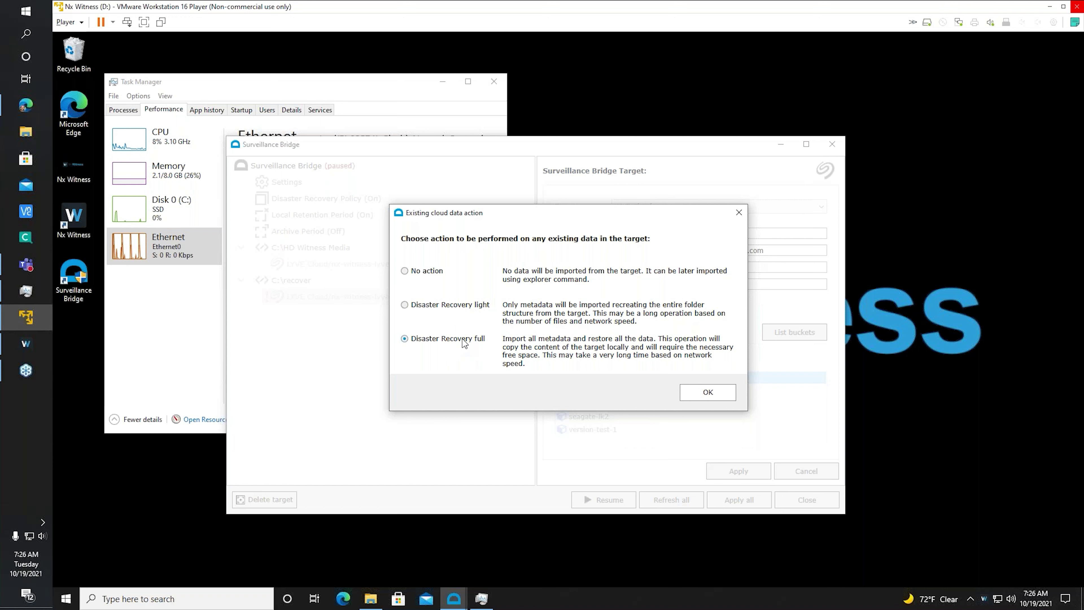
click(467, 304)
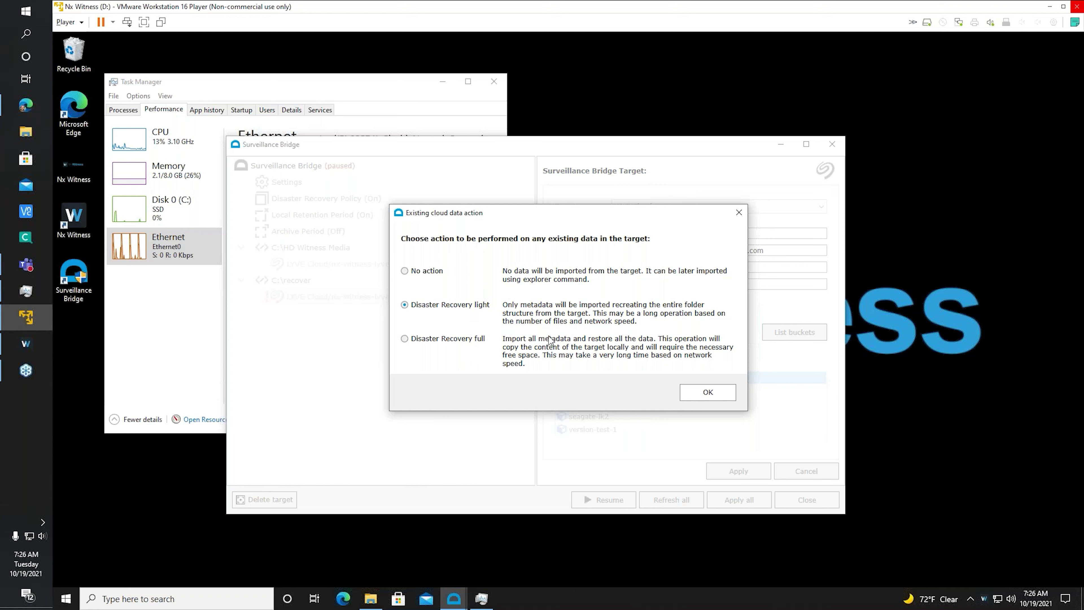
click(722, 395)
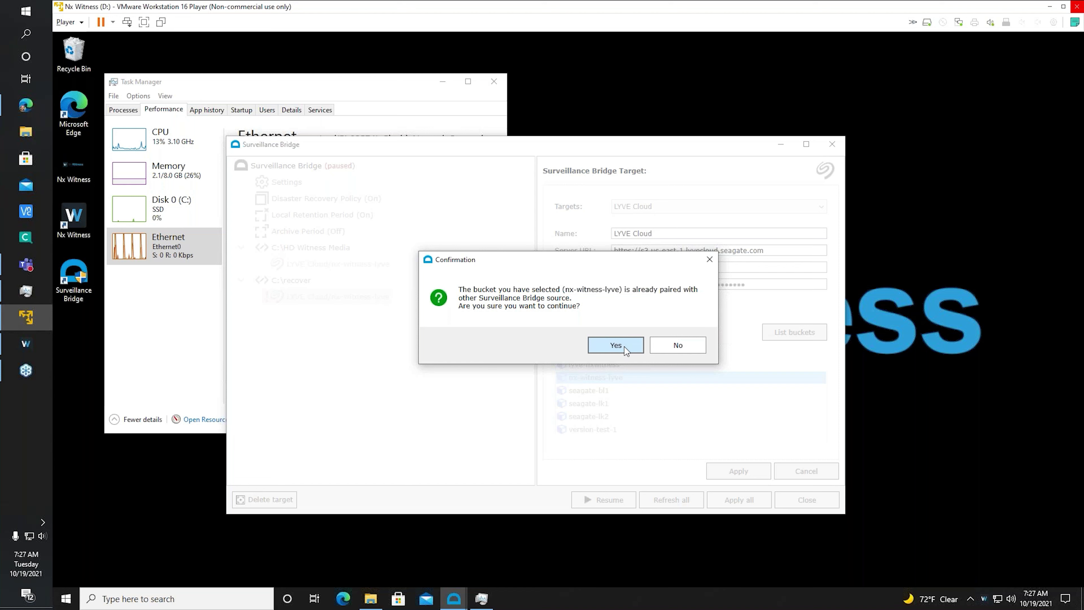
Open the recover folder on Local Disk (C:) in File Explorer and move its window clear of the confirmation dialog
click(371, 599)
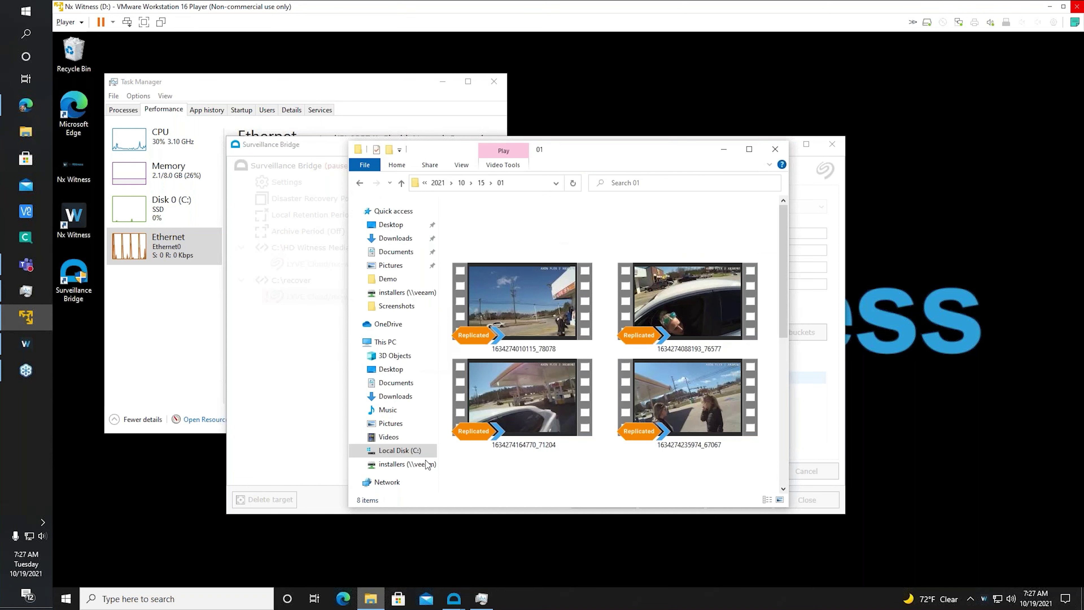
click(399, 450)
double_click(491, 266)
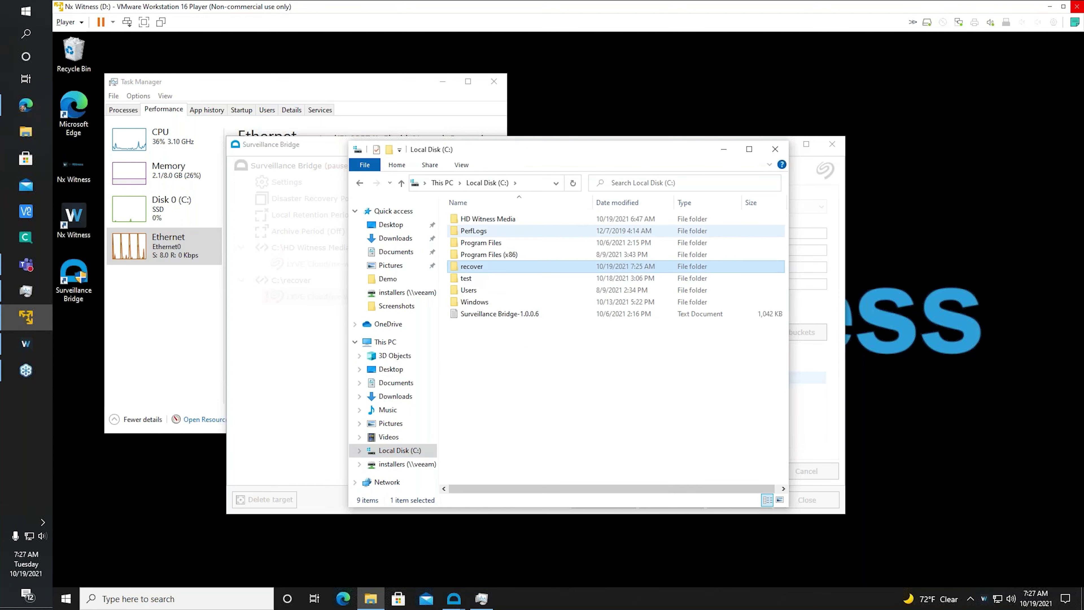
drag(593, 149, 299, 171)
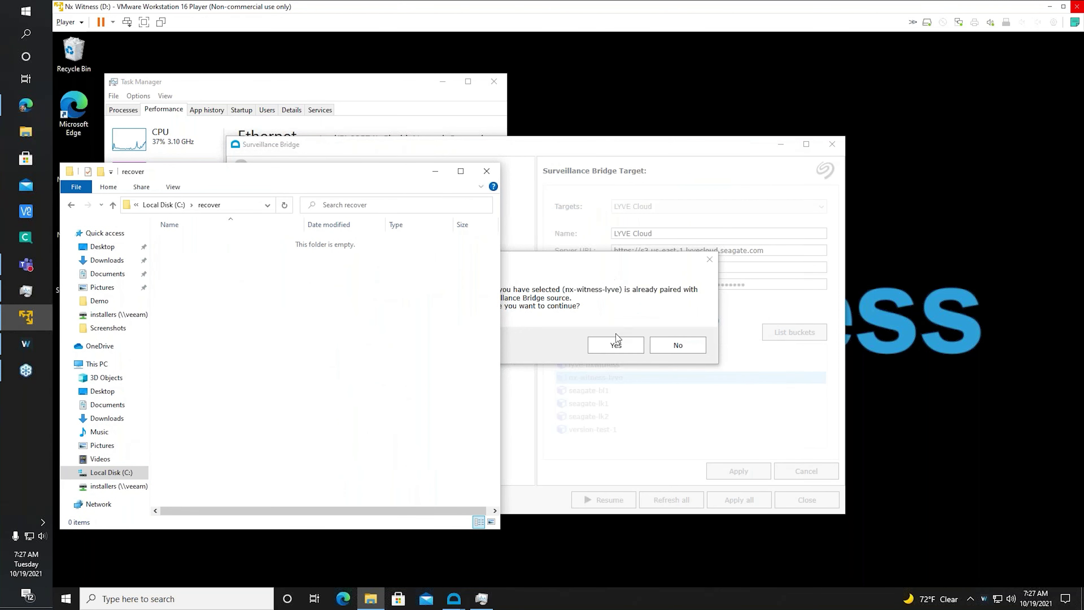
Confirm pairing the nx-witness-lyve bucket with C:\recover, and move the Surveillance Bridge window aside to expose the folder contents
click(616, 345)
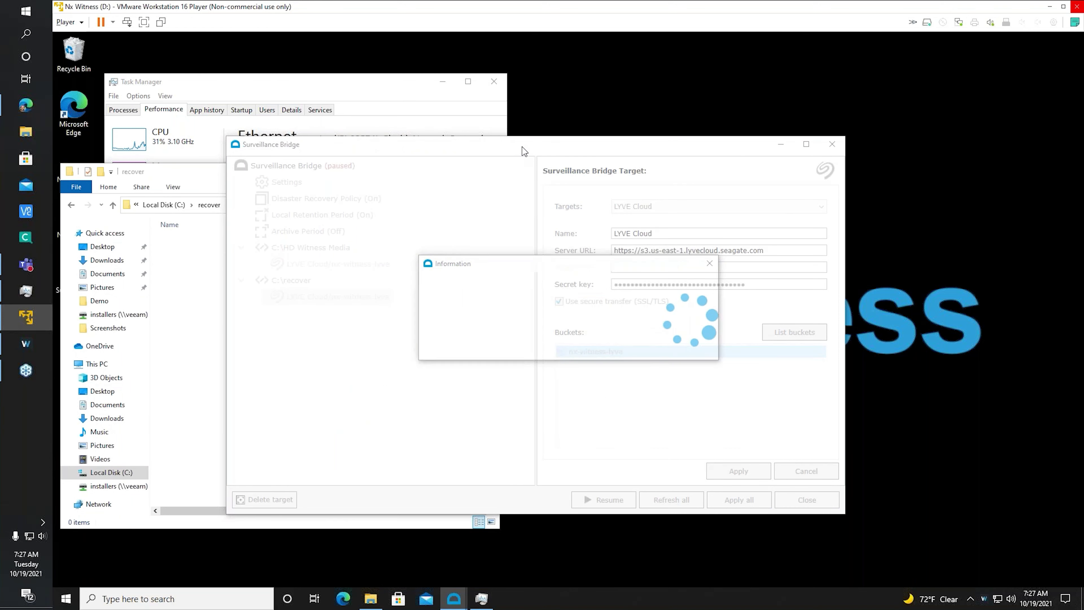
click(696, 341)
drag(571, 149, 799, 182)
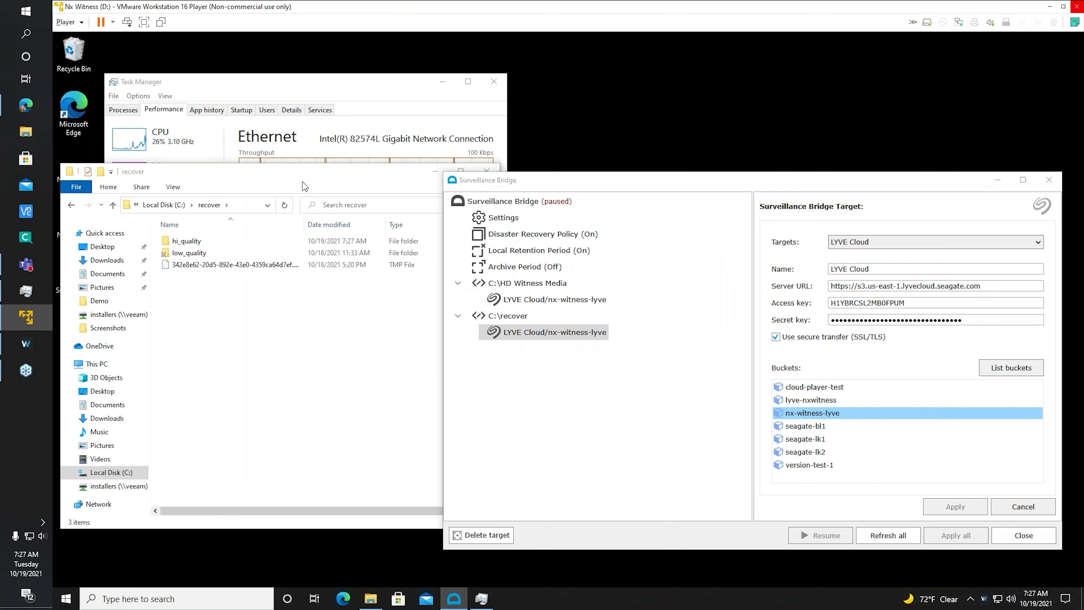
Browse the recovered hi_quality folder through camera folder 48665bb7, 2021, 10 and 15 to the recordings in folder 01
click(301, 183)
double_click(184, 241)
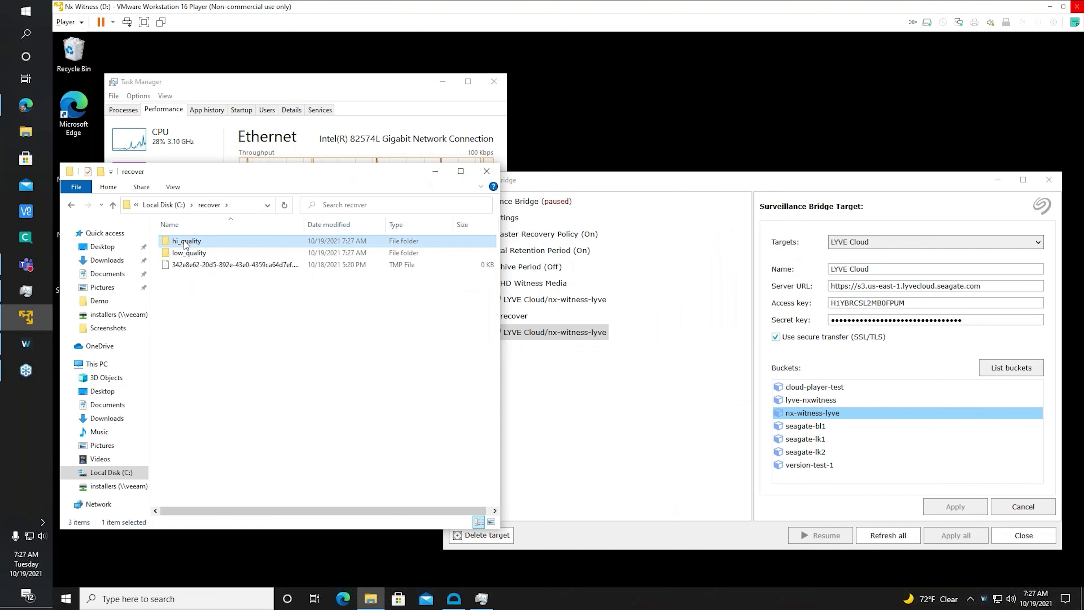
double_click(199, 269)
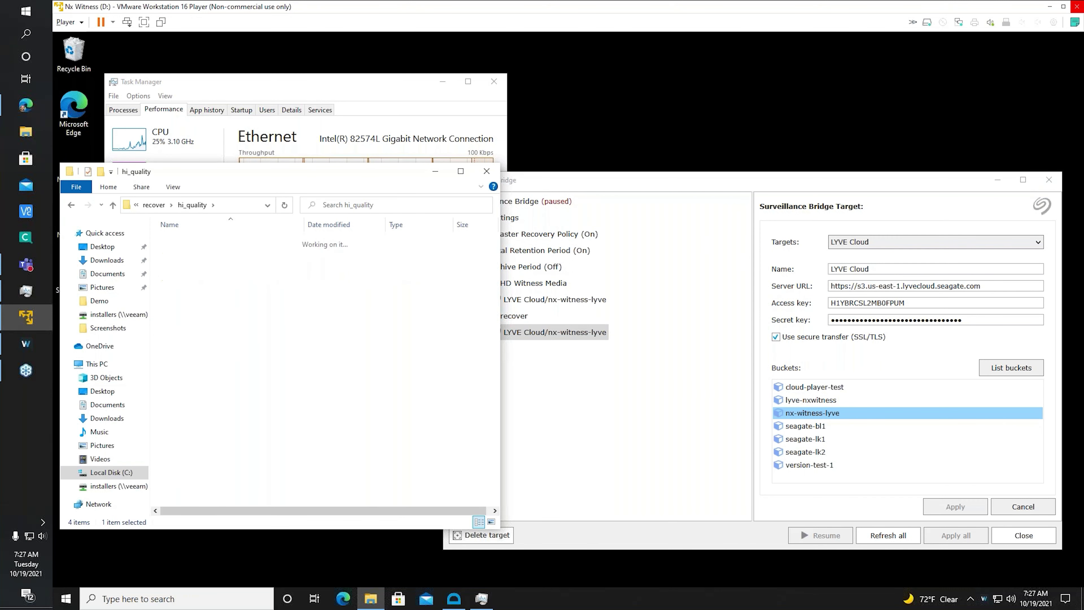
click(182, 244)
double_click(182, 243)
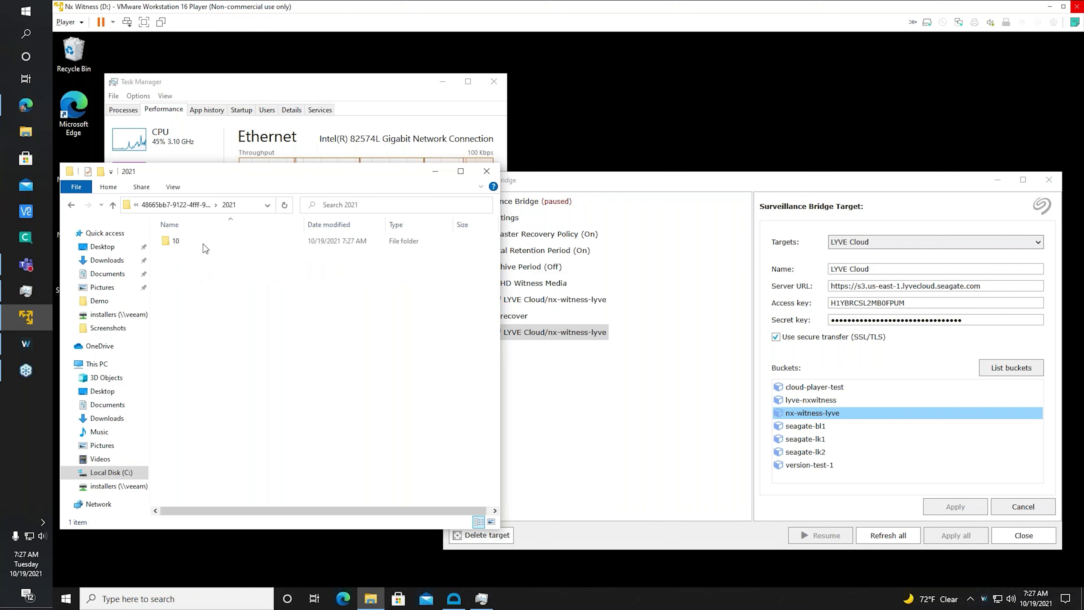
double_click(173, 238)
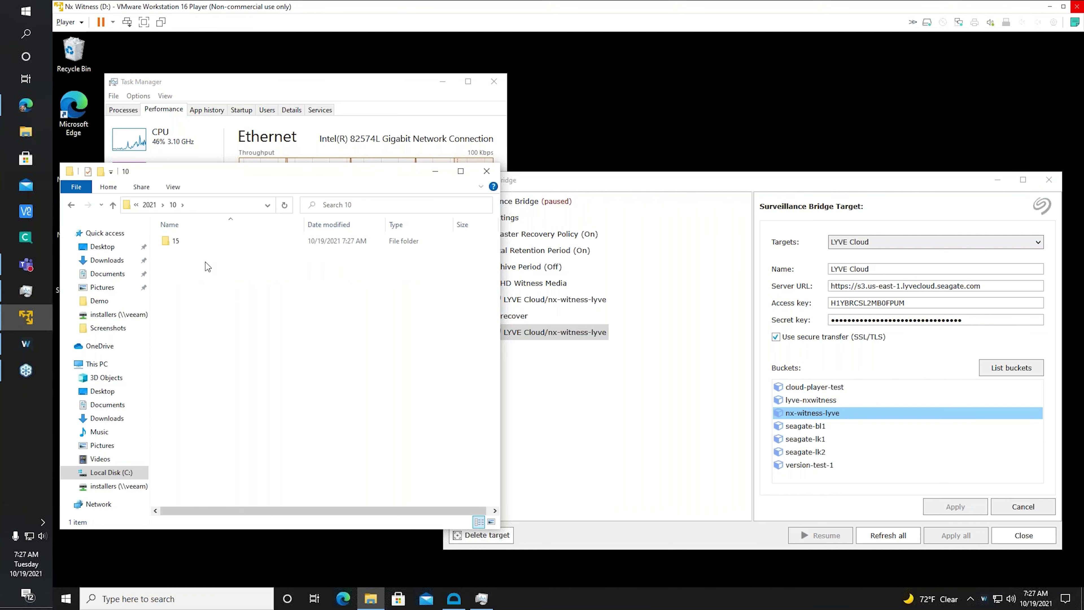
click(169, 242)
double_click(170, 242)
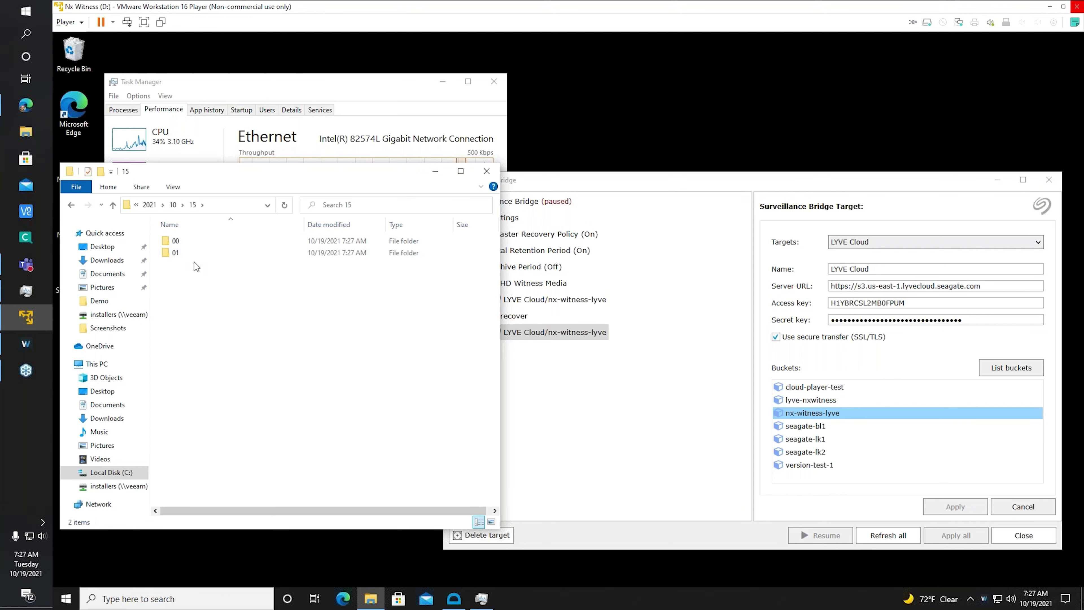
click(179, 252)
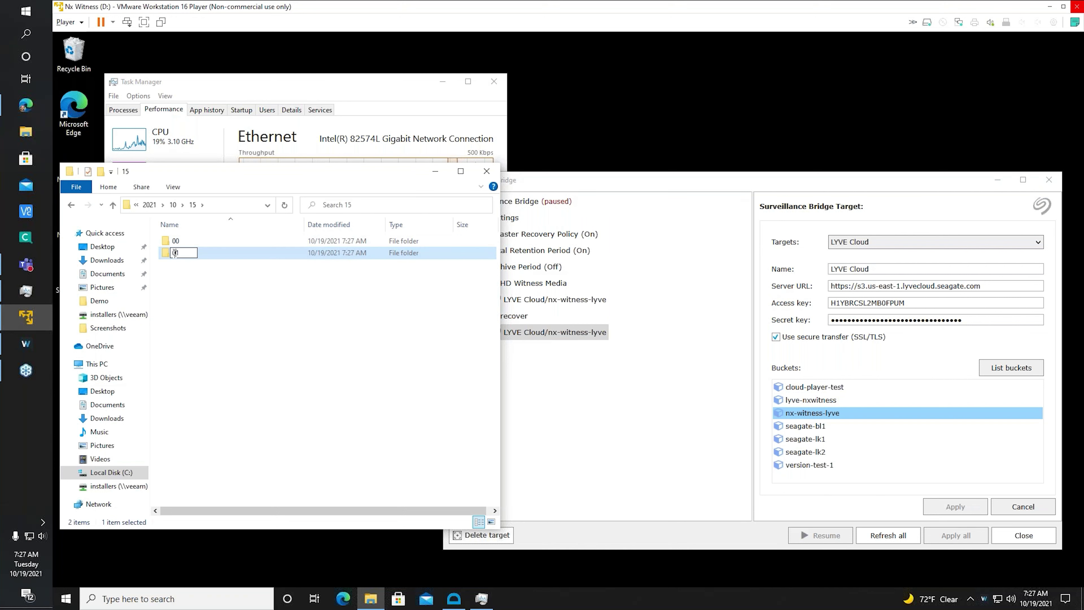
double_click(176, 253)
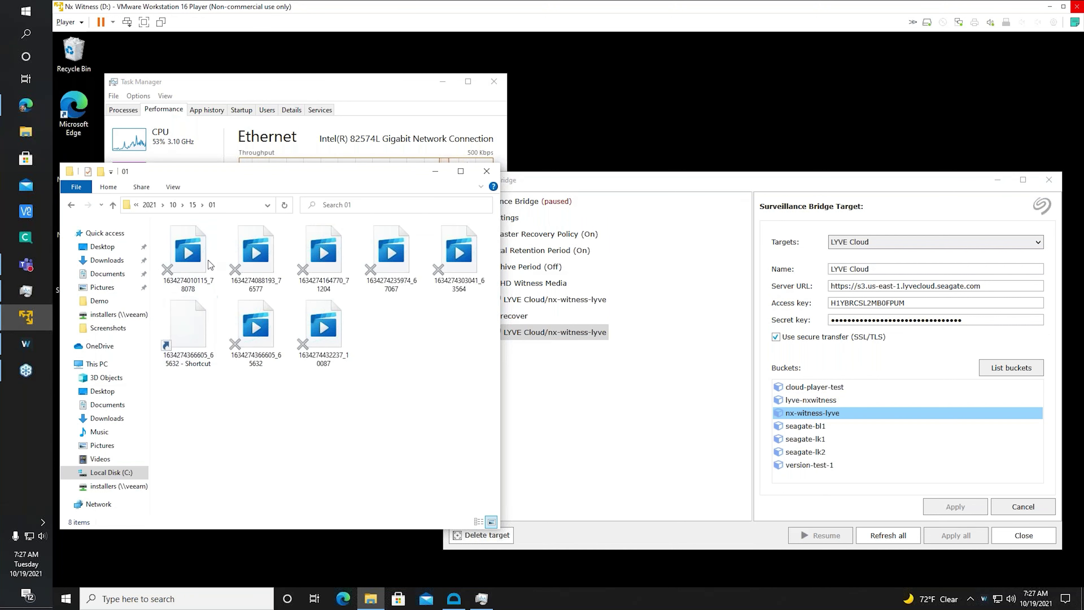
click(265, 331)
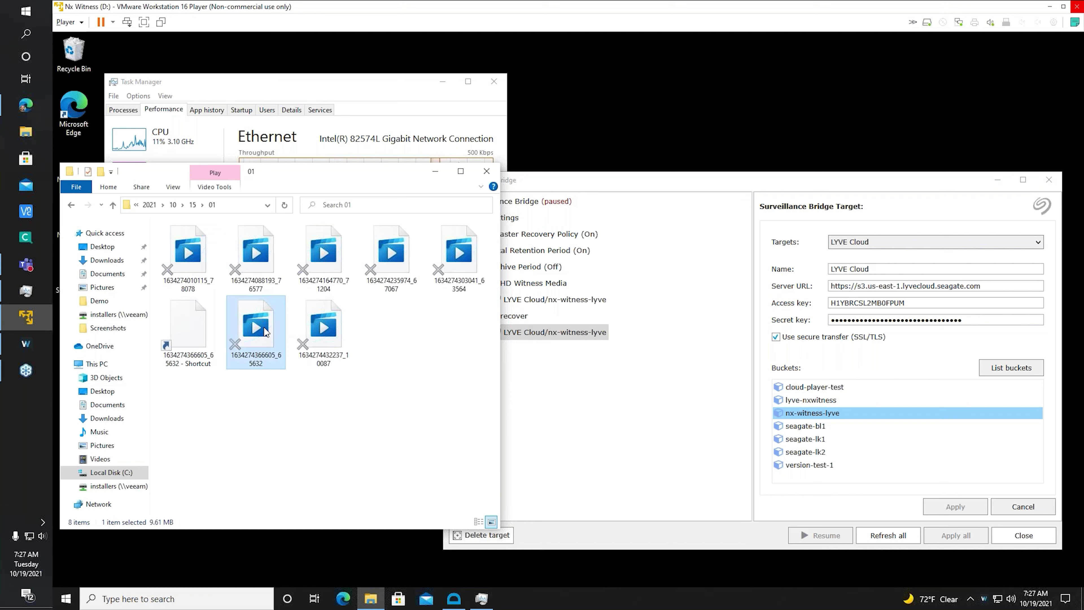
right_click(264, 328)
click(306, 511)
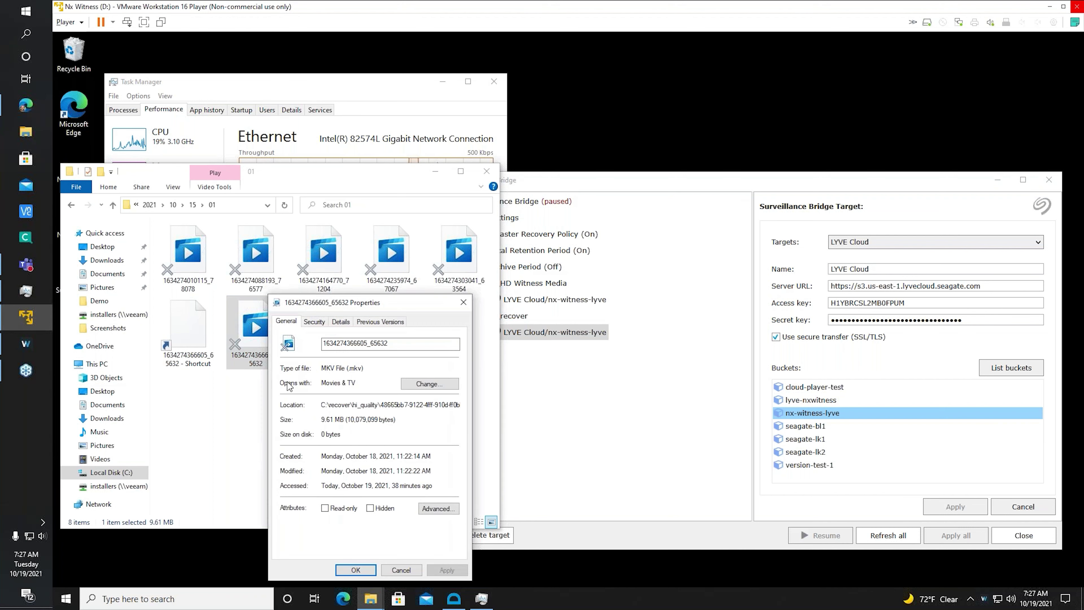
drag(344, 434, 320, 434)
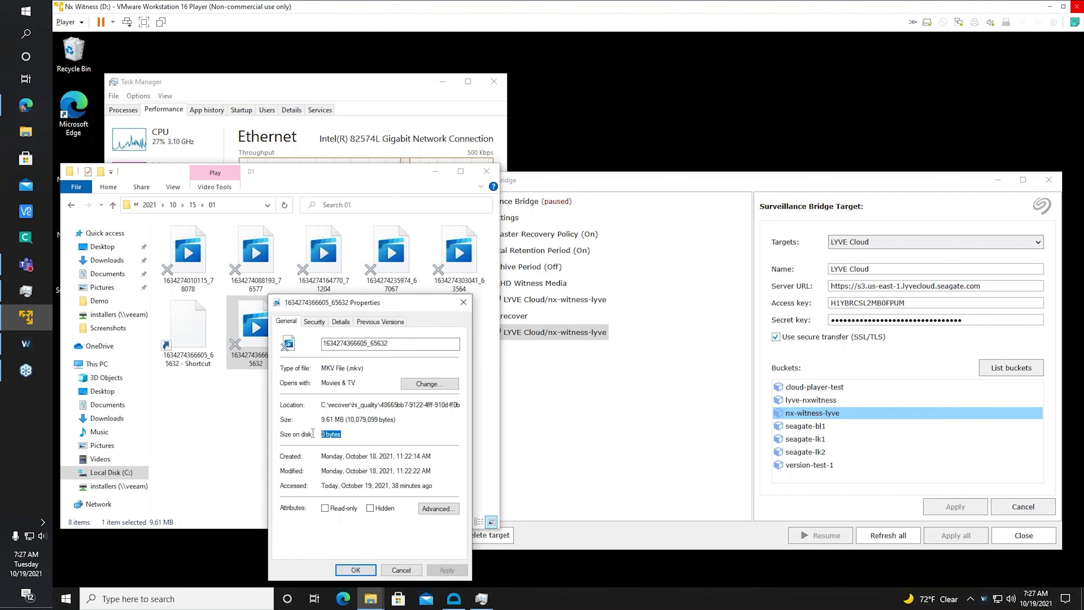
click(347, 434)
drag(340, 419, 321, 419)
click(344, 432)
click(401, 570)
click(286, 418)
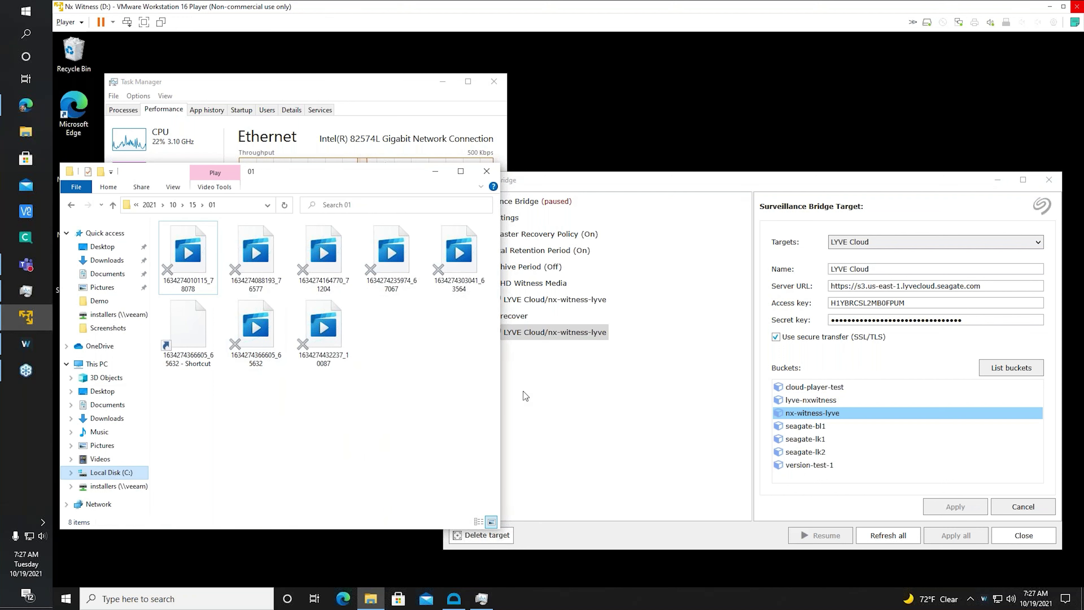
Delete the C:\recover source from Surveillance Bridge and confirm the deletion
click(510, 320)
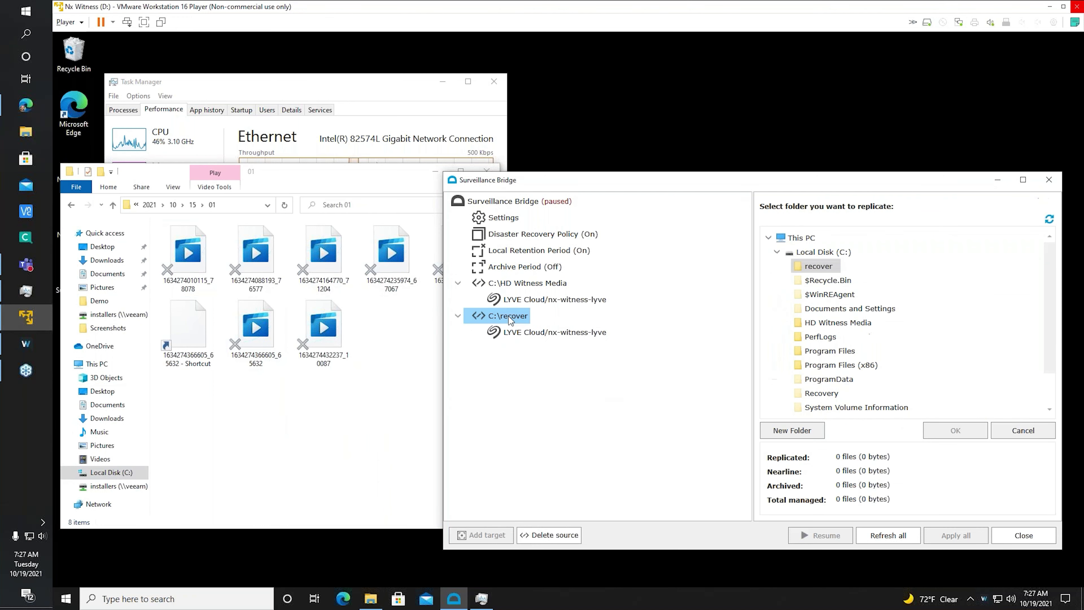
click(550, 536)
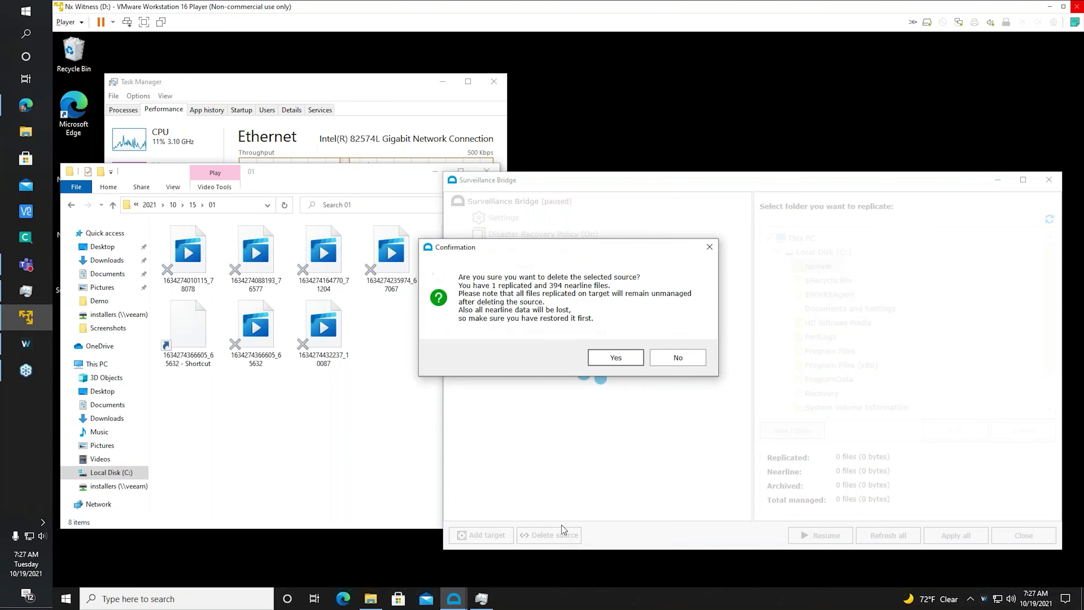
click(629, 358)
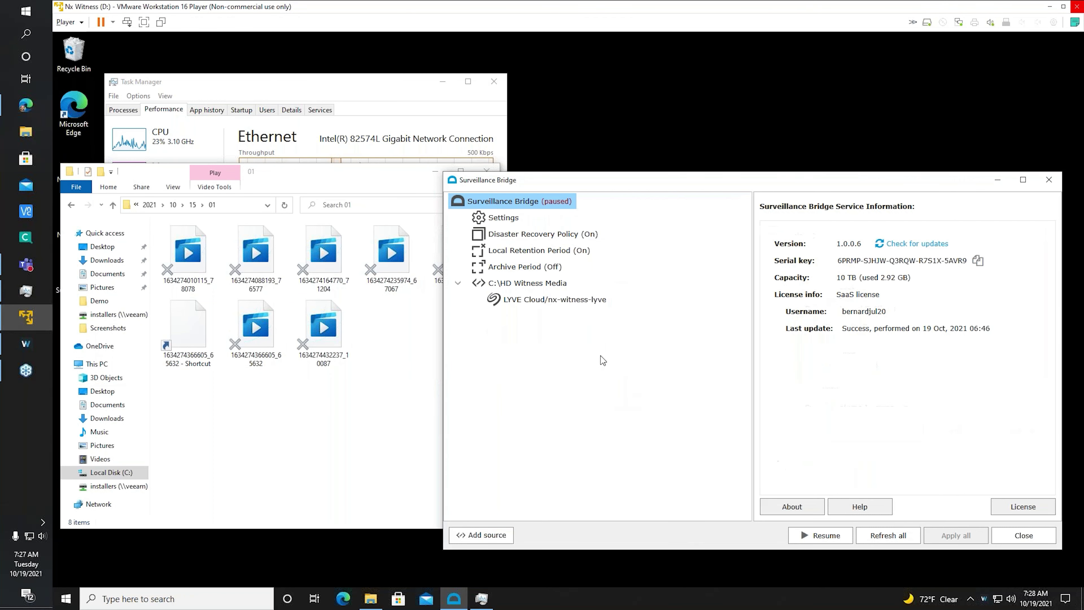
Open the HD Witness Media folder on Local Disk (C:) in File Explorer, and resume the paused Surveillance Bridge service
click(111, 471)
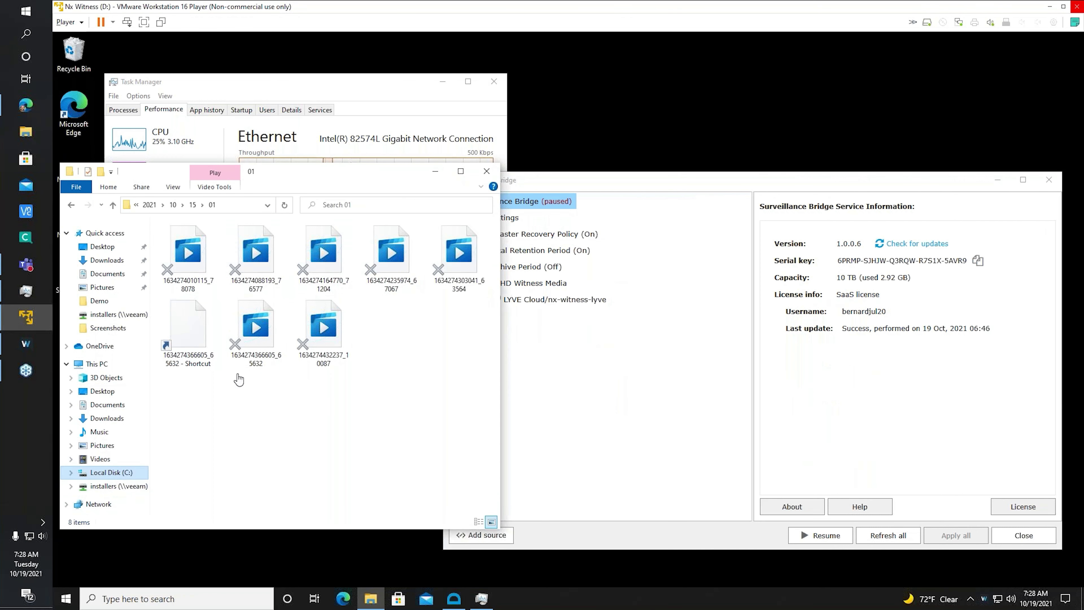
double_click(190, 242)
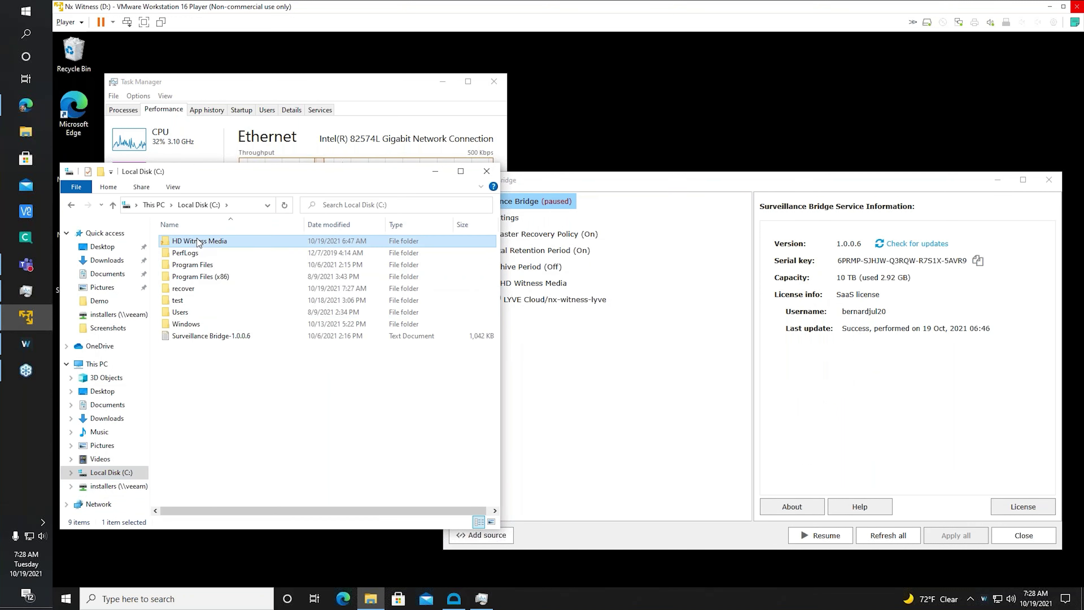
drag(661, 174, 459, 169)
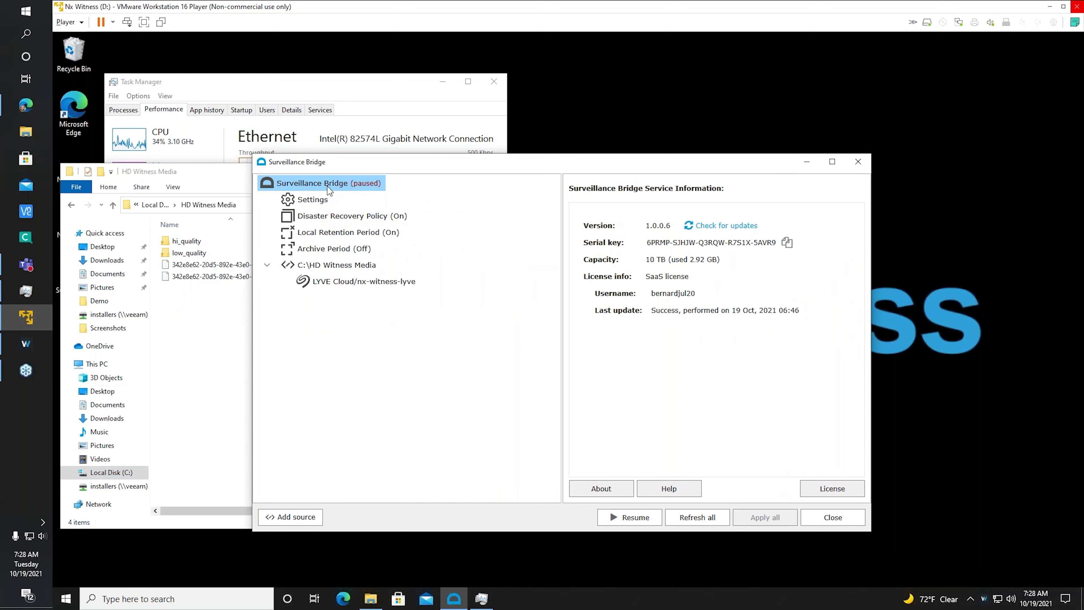
click(633, 518)
Review the Disaster Recovery Policy and the Local Retention Period settings, including the time units available for retention by age
click(347, 216)
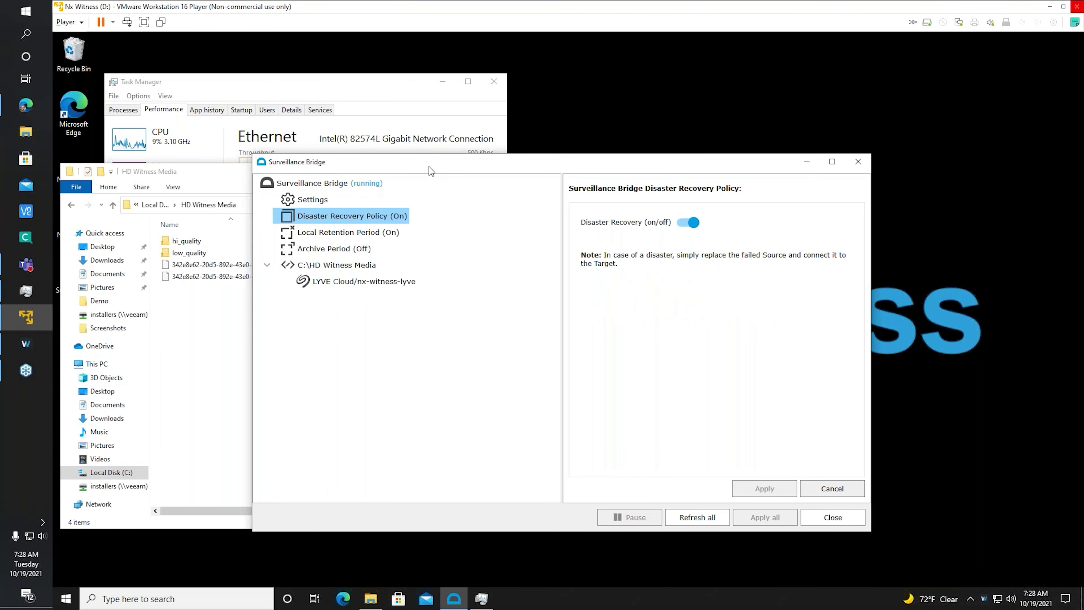
click(358, 235)
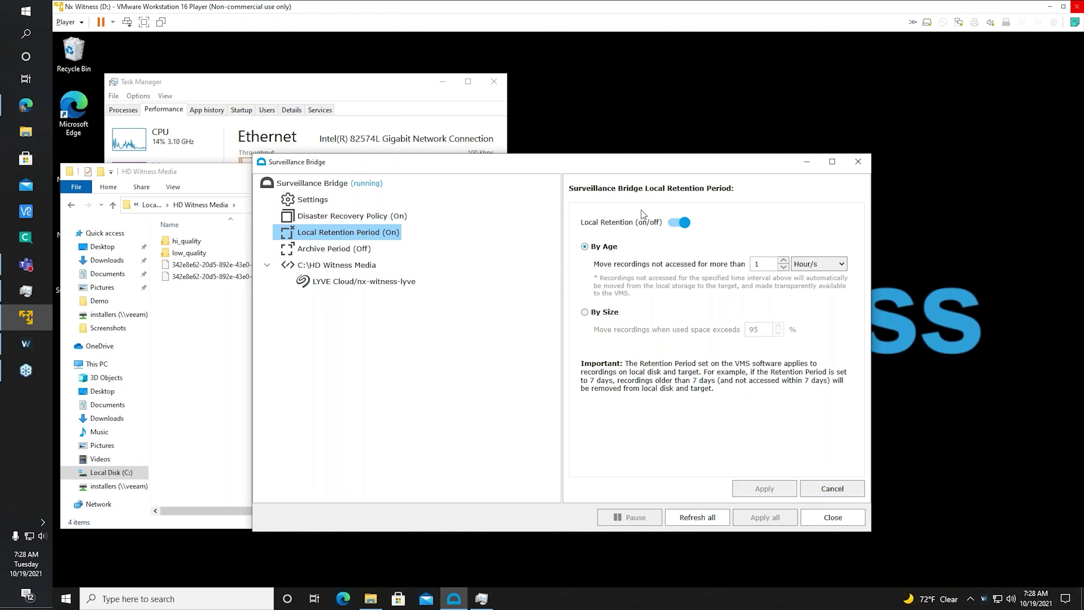
click(835, 267)
click(815, 250)
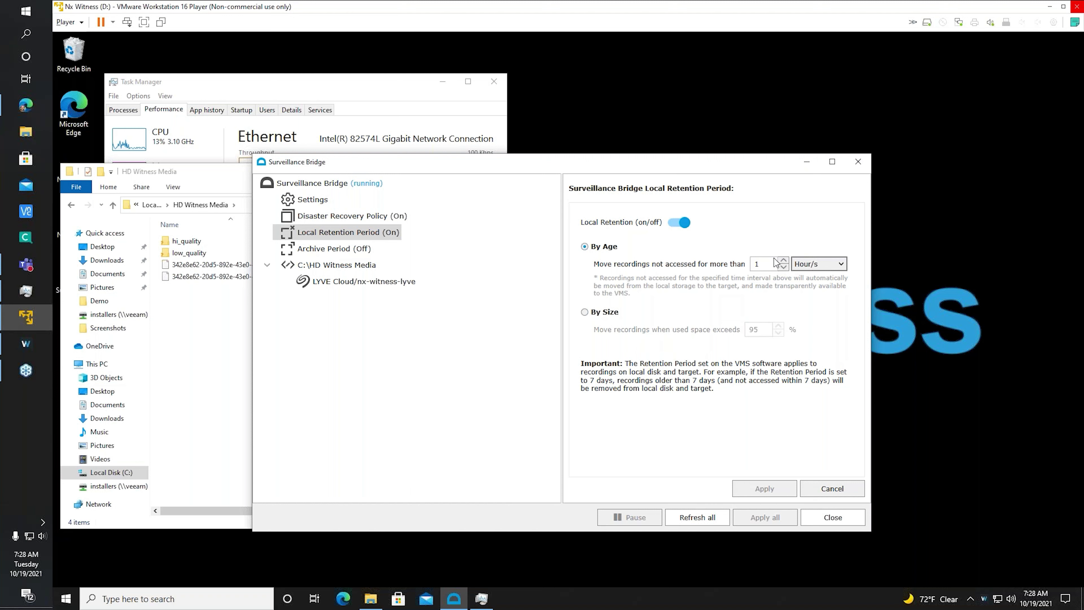
click(818, 265)
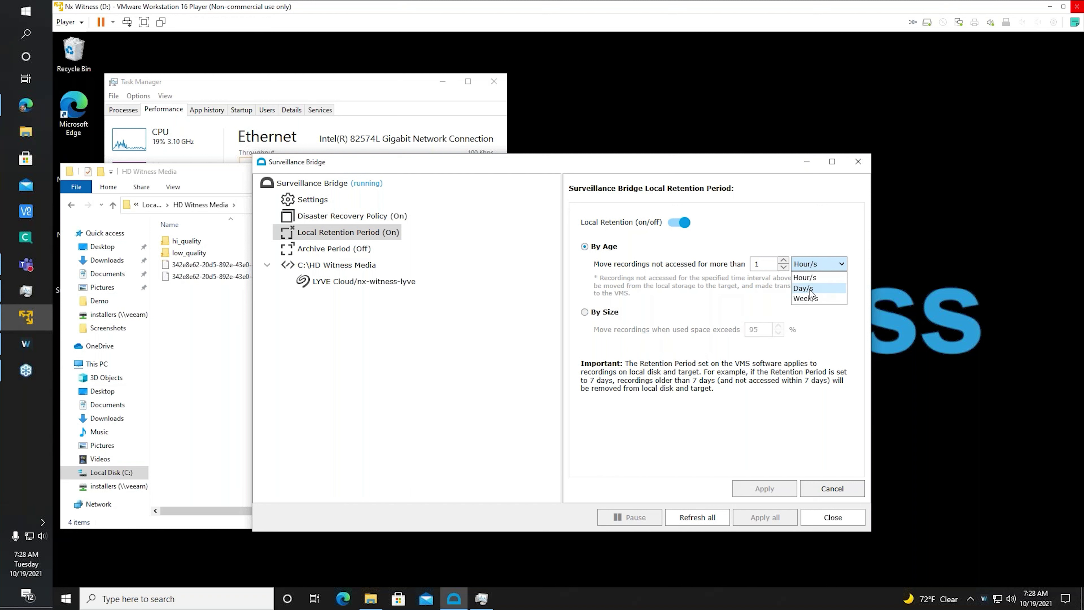
click(773, 239)
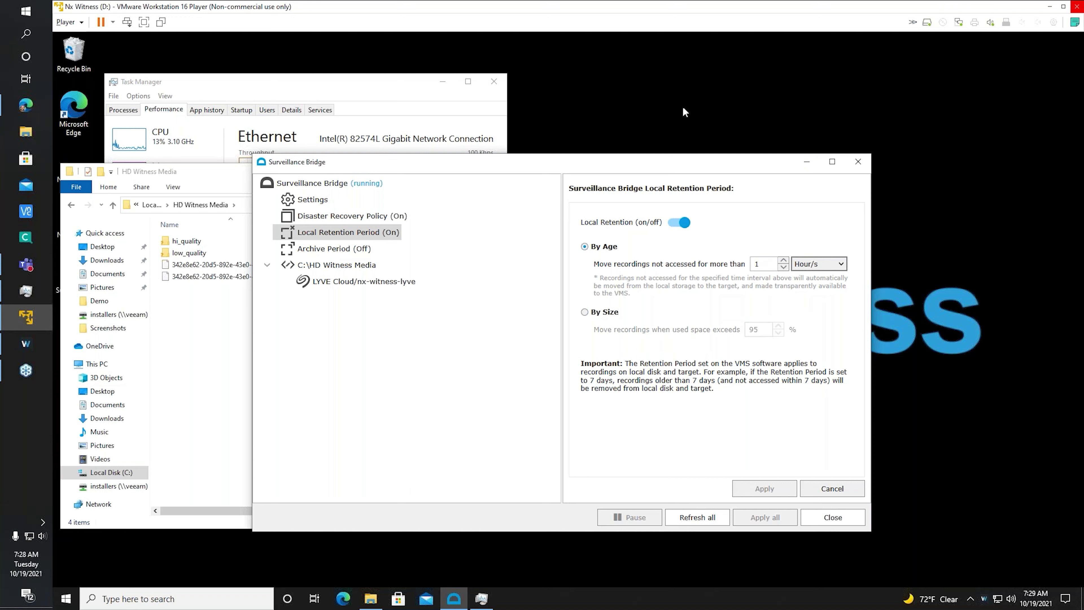
Open the 2021\10\15\01 recordings folder under hi_quality\48665bb7-9122-4fff-910d-ff0bb1b719c6 in HD Witness Media
mouse_move(371, 602)
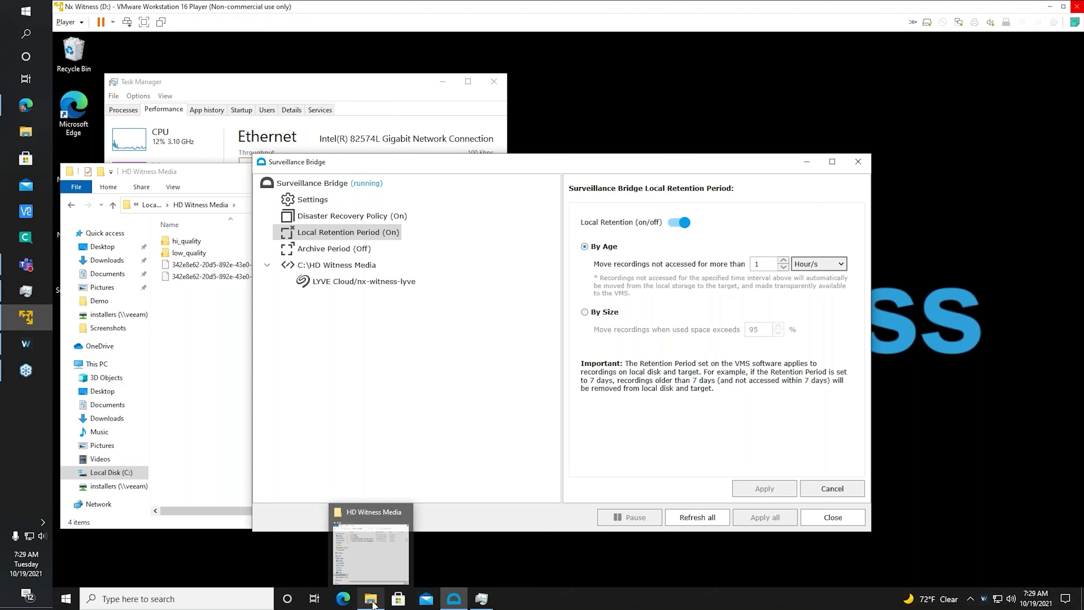
click(378, 563)
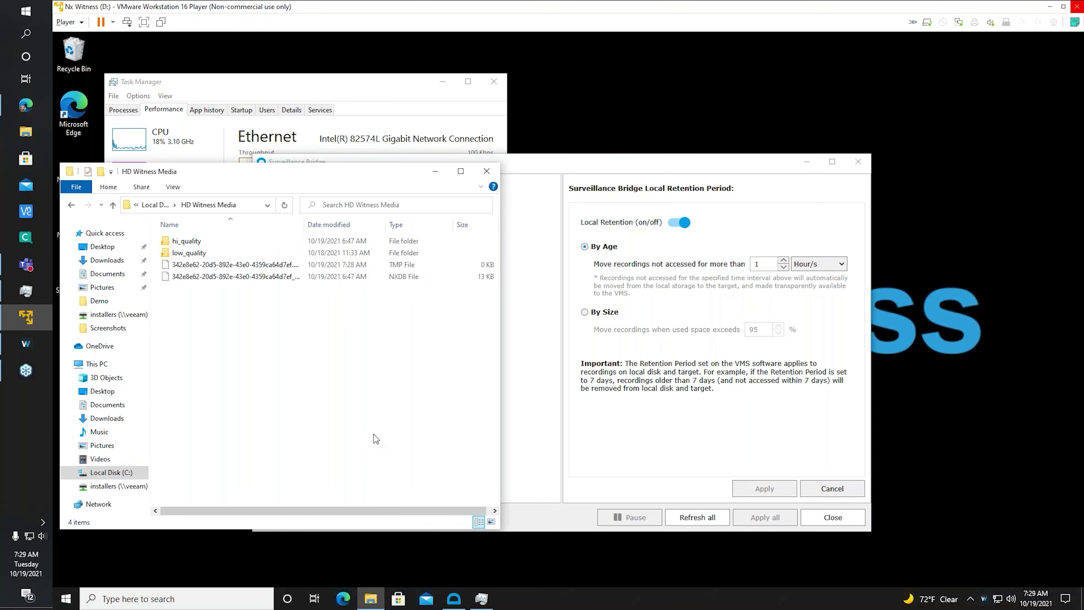
double_click(186, 241)
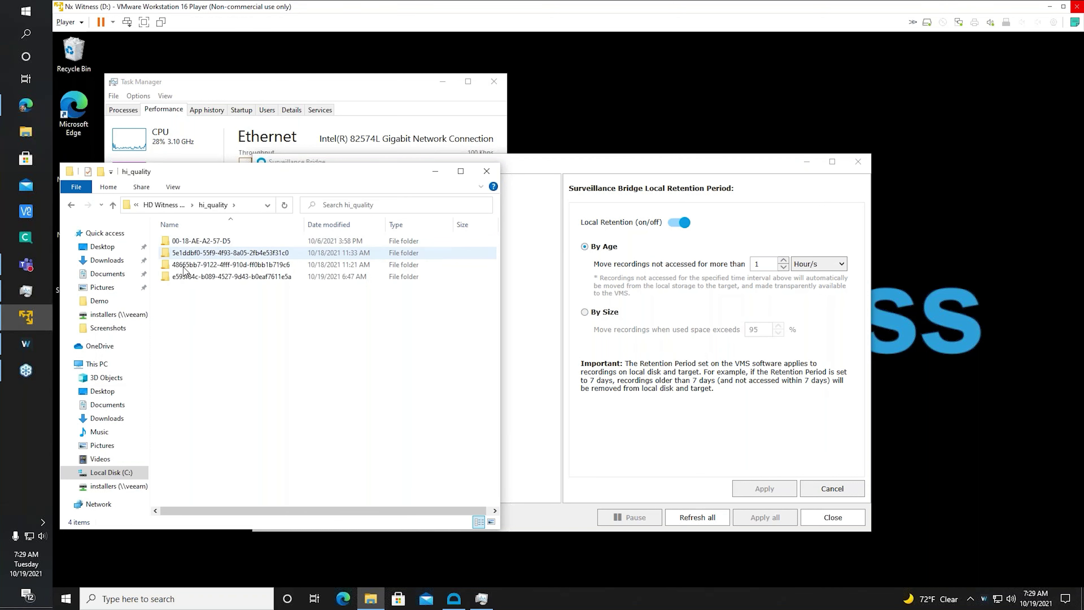
click(191, 268)
double_click(191, 268)
double_click(175, 241)
double_click(175, 240)
double_click(178, 242)
double_click(172, 253)
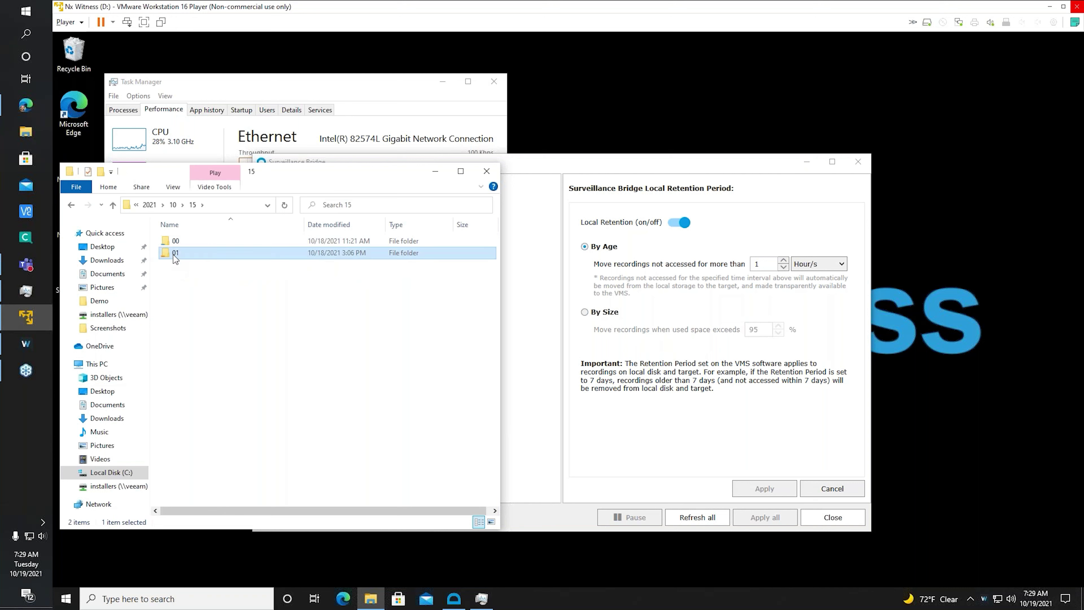
scroll(380, 360, down, 1)
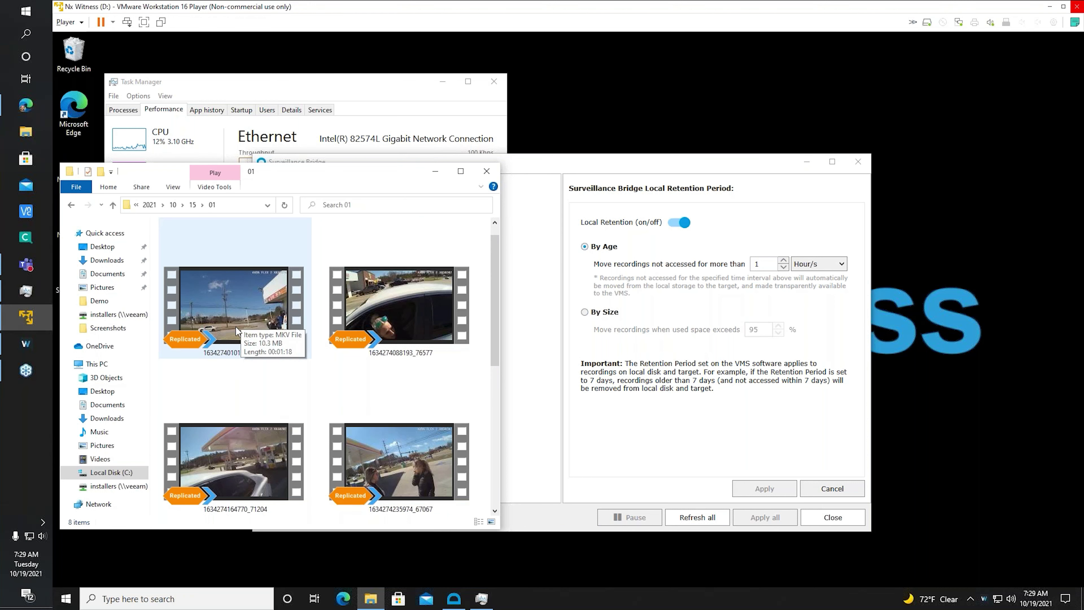
click(240, 290)
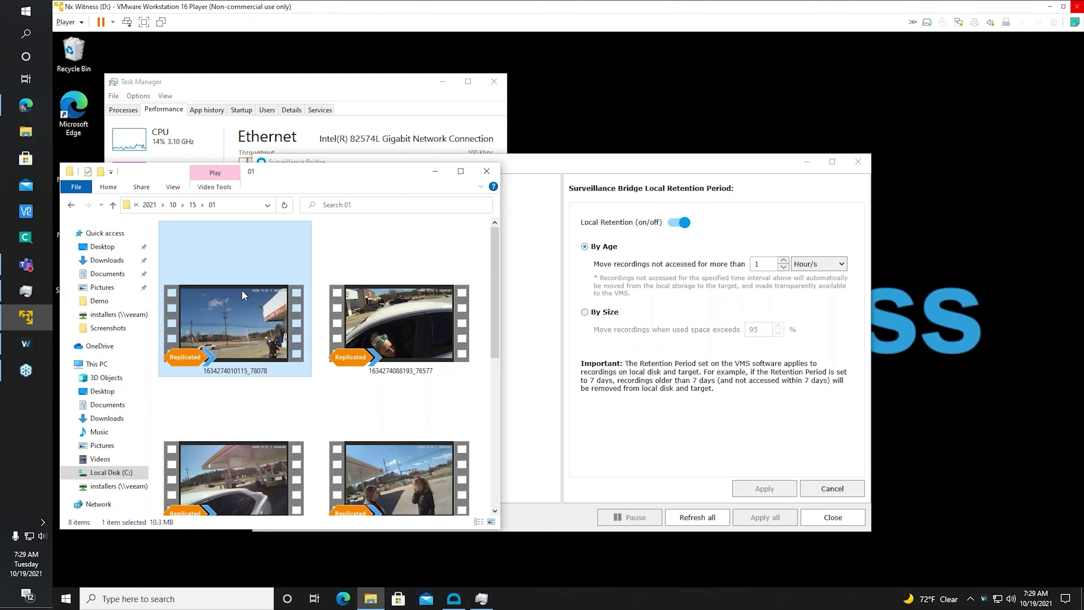
right_click(240, 290)
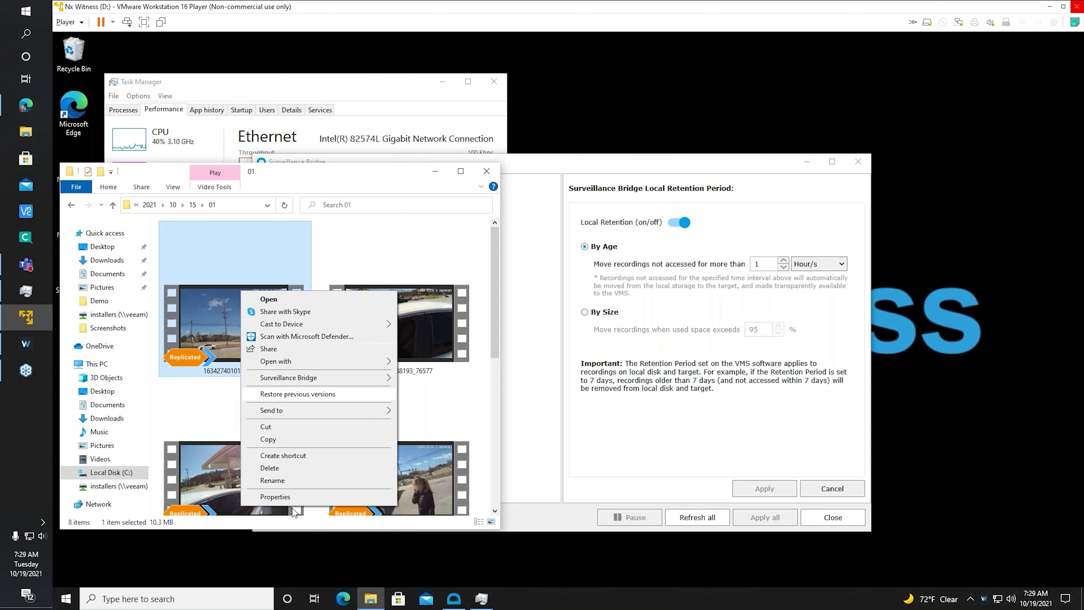
click(286, 495)
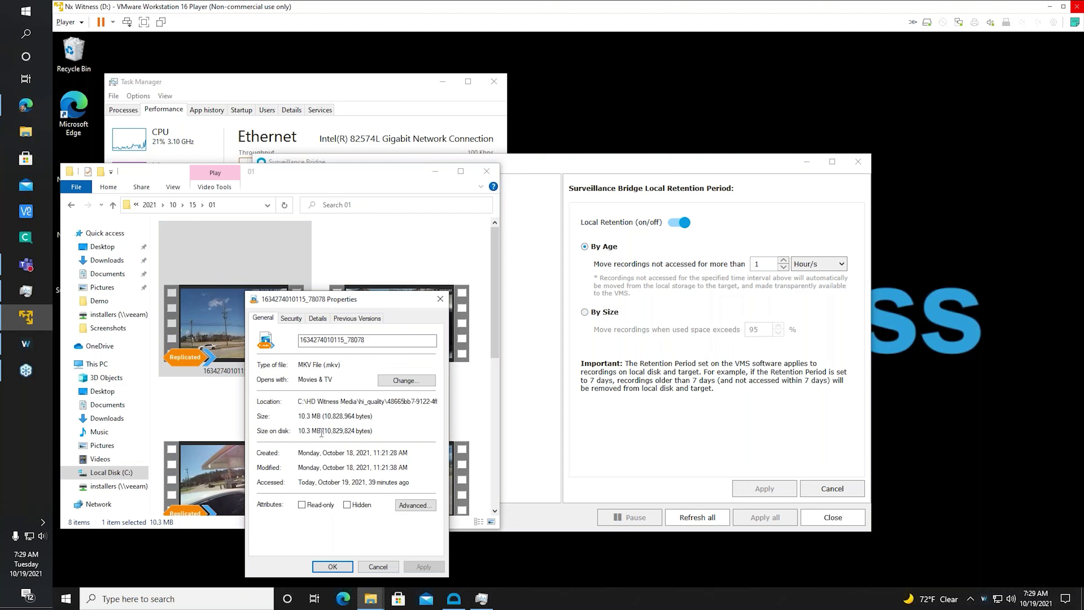
drag(294, 428, 329, 412)
click(378, 566)
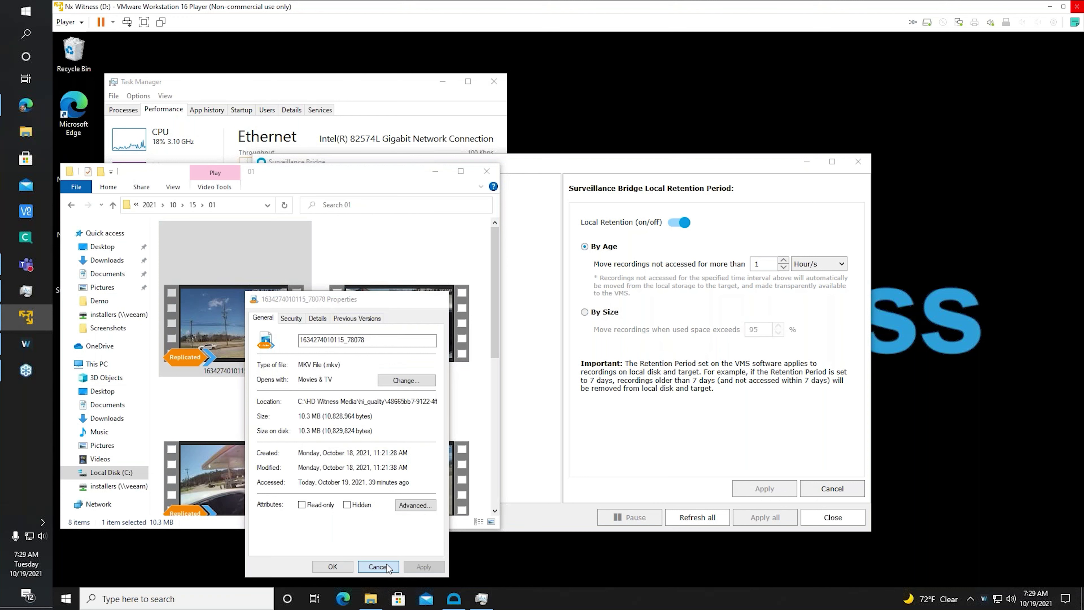
Reclaim the local space of all videos in folder 01 with Surveillance Bridge
key(ctrl+a)
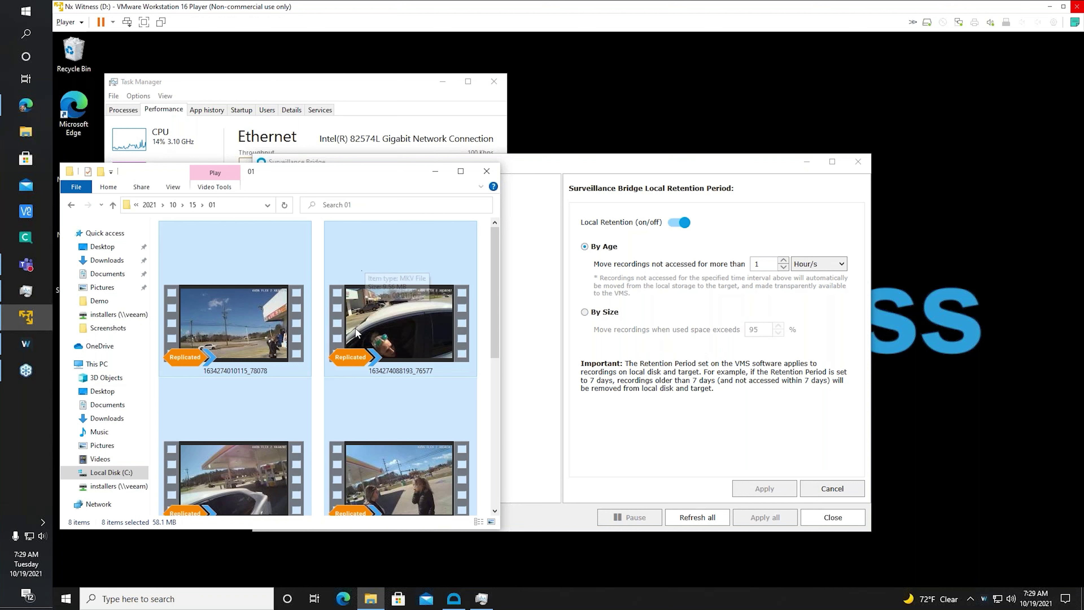
right_click(370, 330)
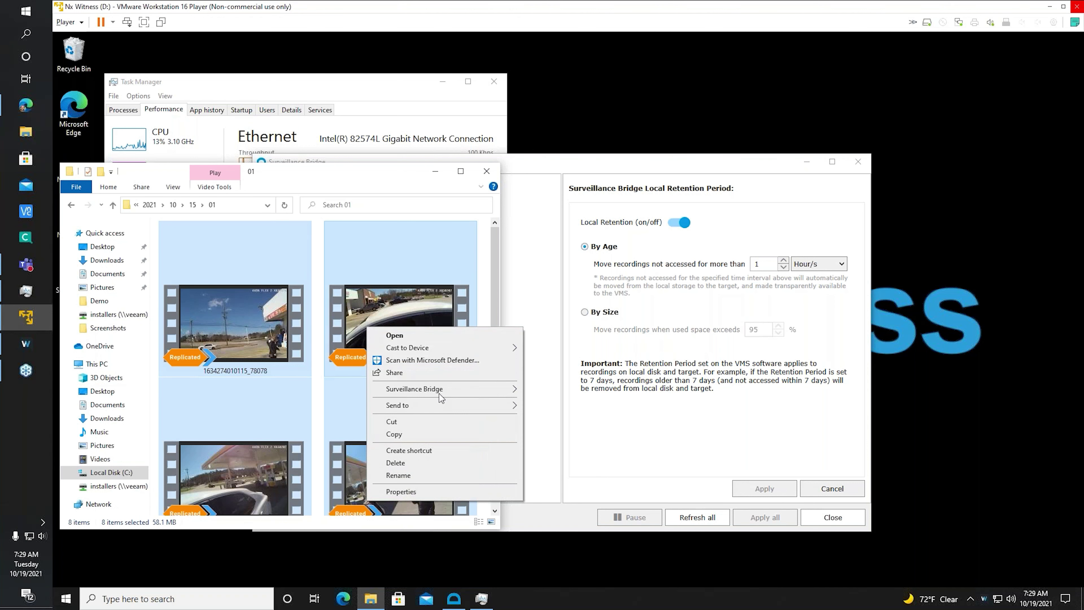
mouse_move(443, 388)
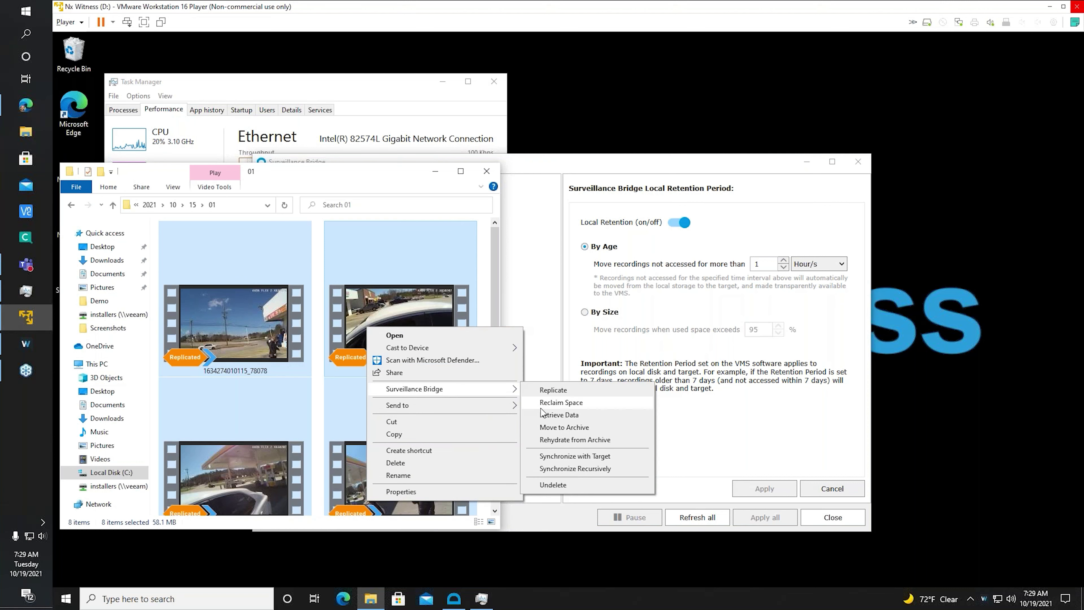
click(571, 403)
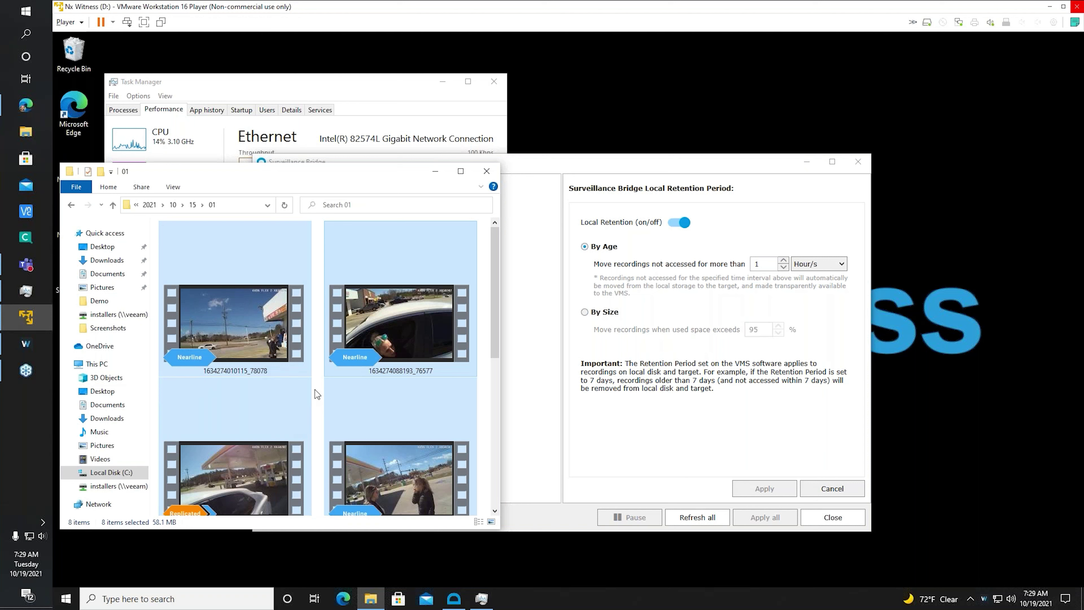
click(261, 336)
right_click(243, 317)
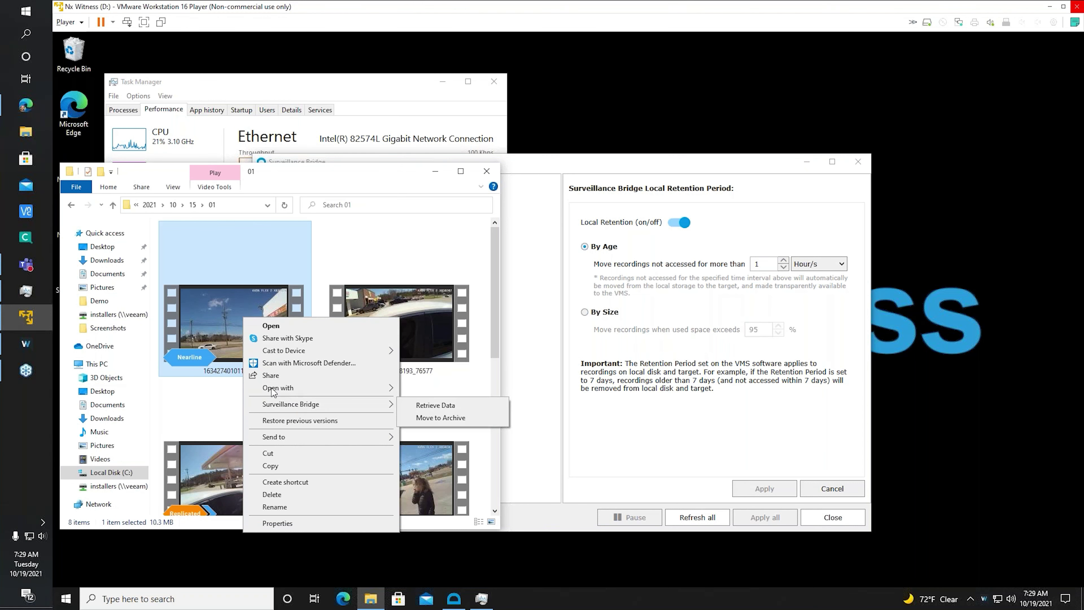
click(277, 523)
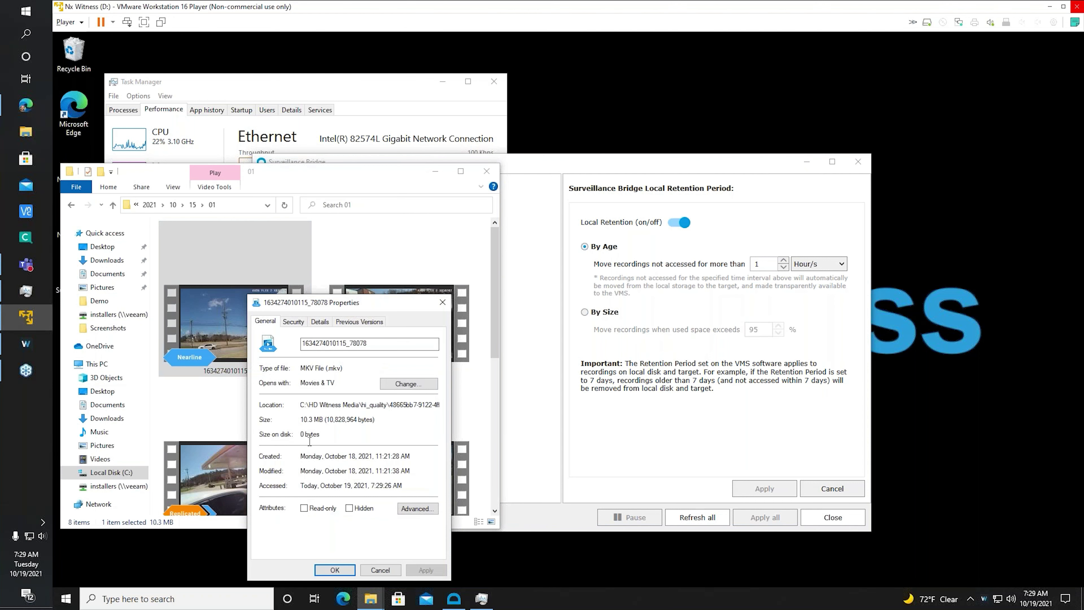
click(380, 570)
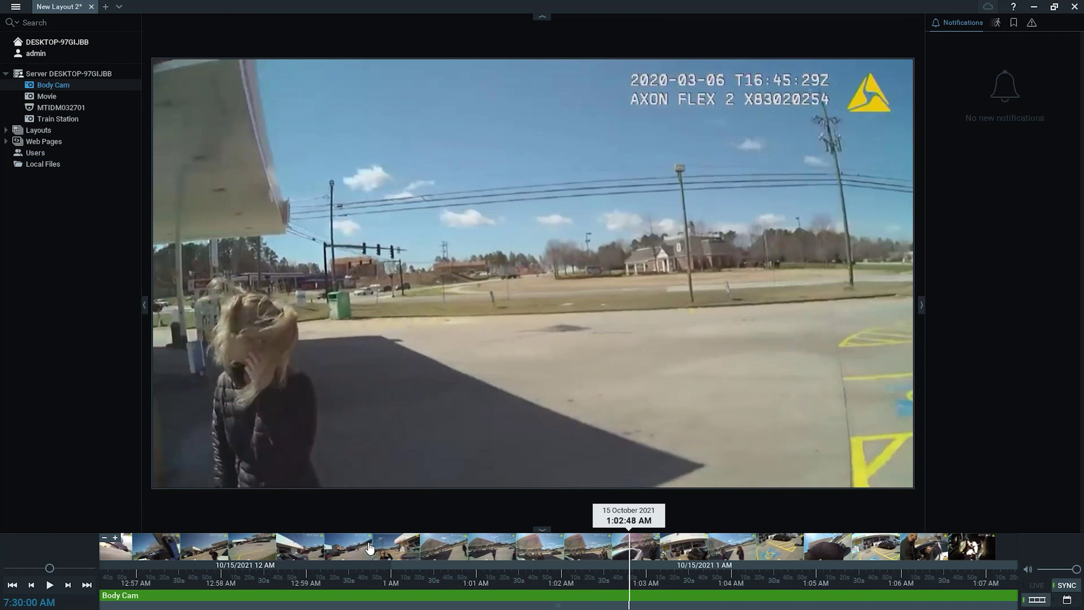
Switch to Nx Witness Client and play the Body Cam recording of 15 October 2021 at various points between about 12:57 and 1:05 AM
click(395, 580)
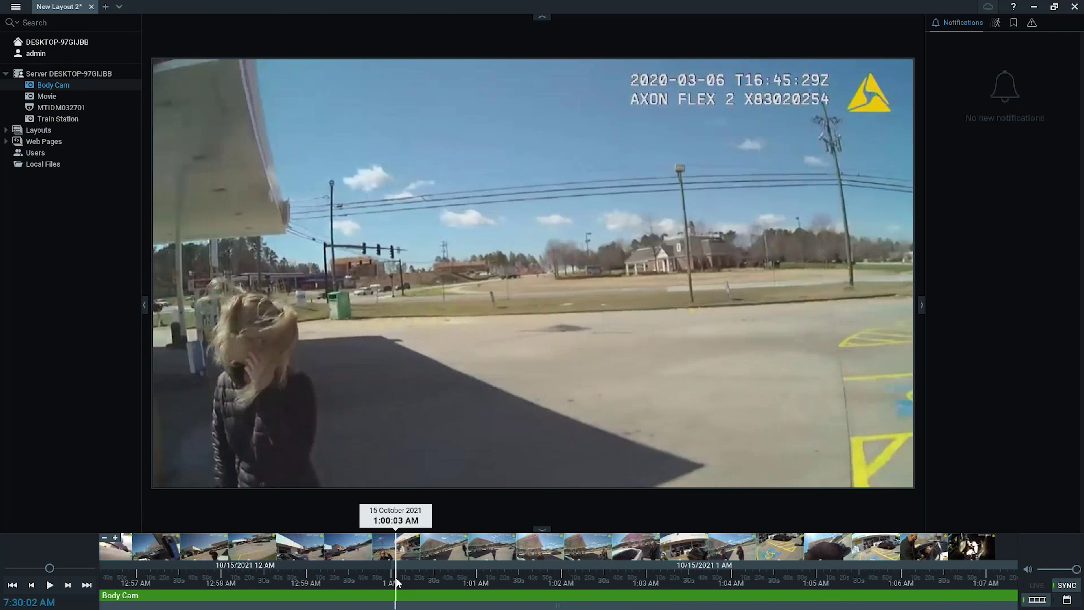
key(space)
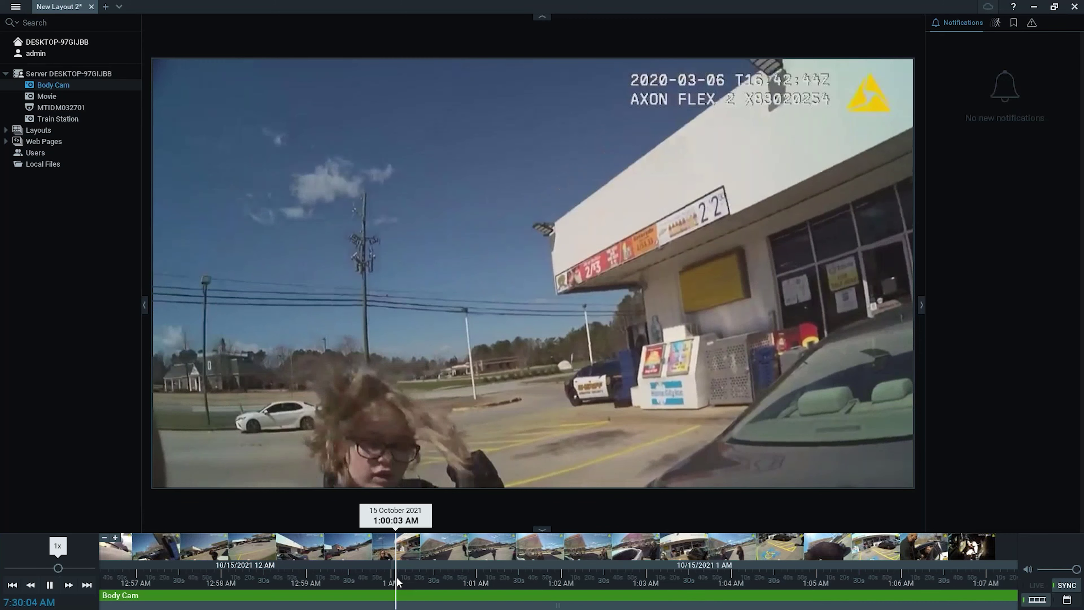
click(789, 574)
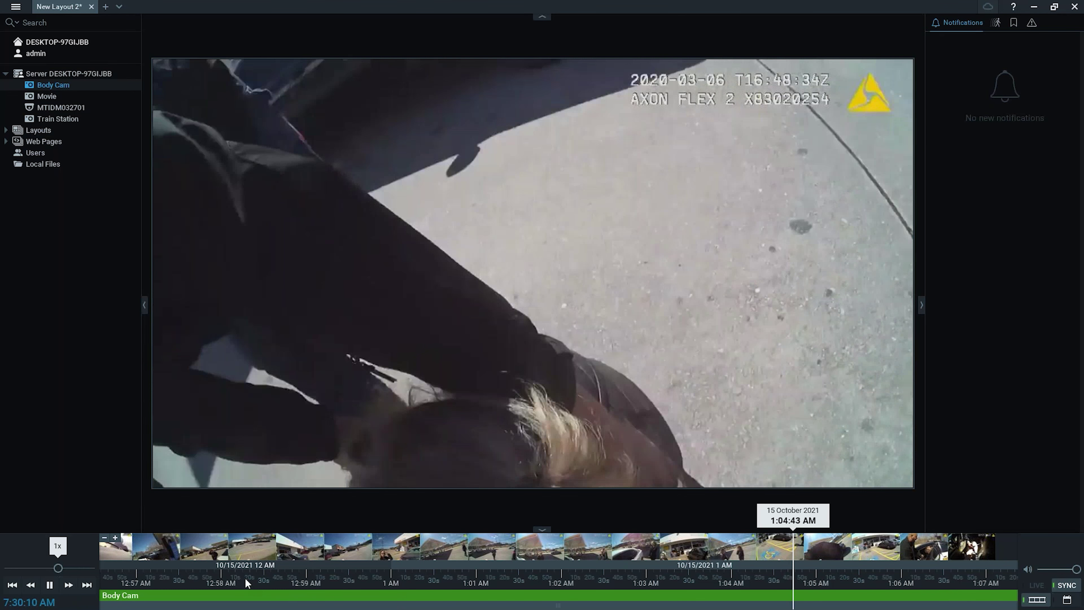
click(247, 581)
key(space)
click(268, 584)
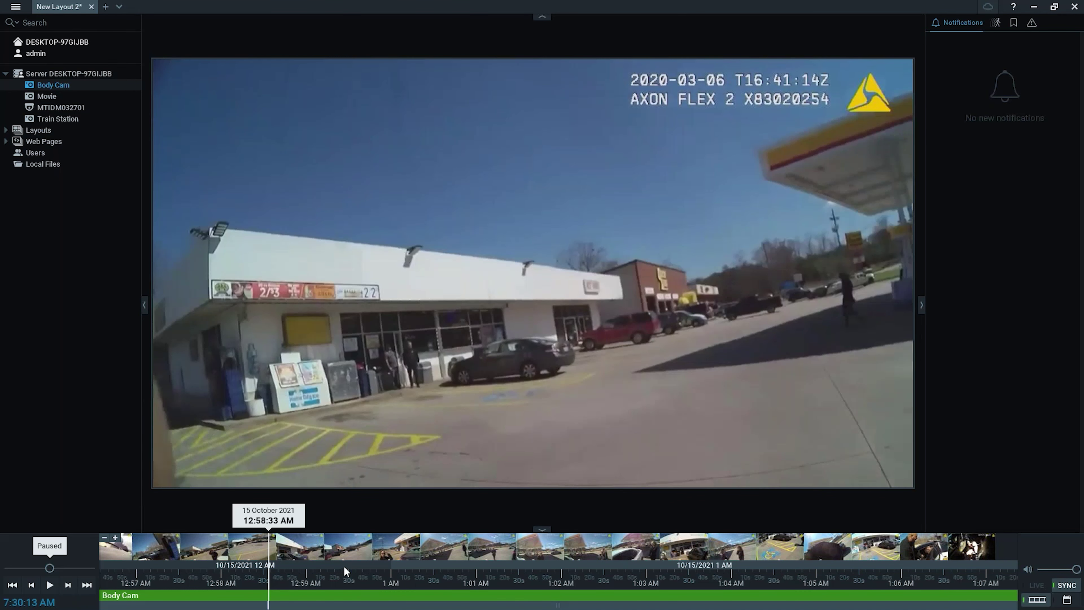
click(345, 565)
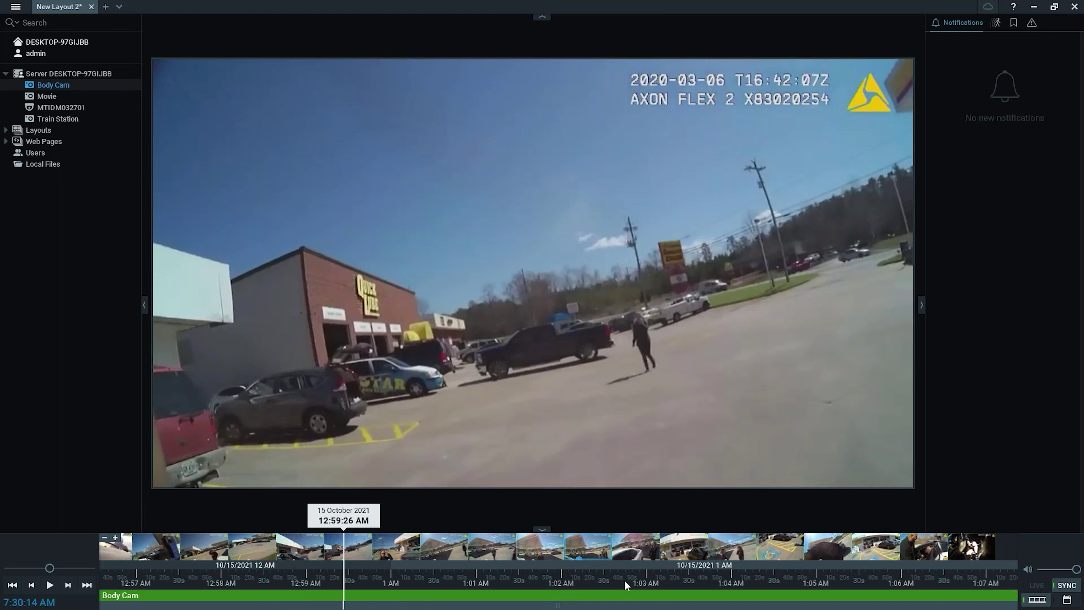
click(623, 580)
key(space)
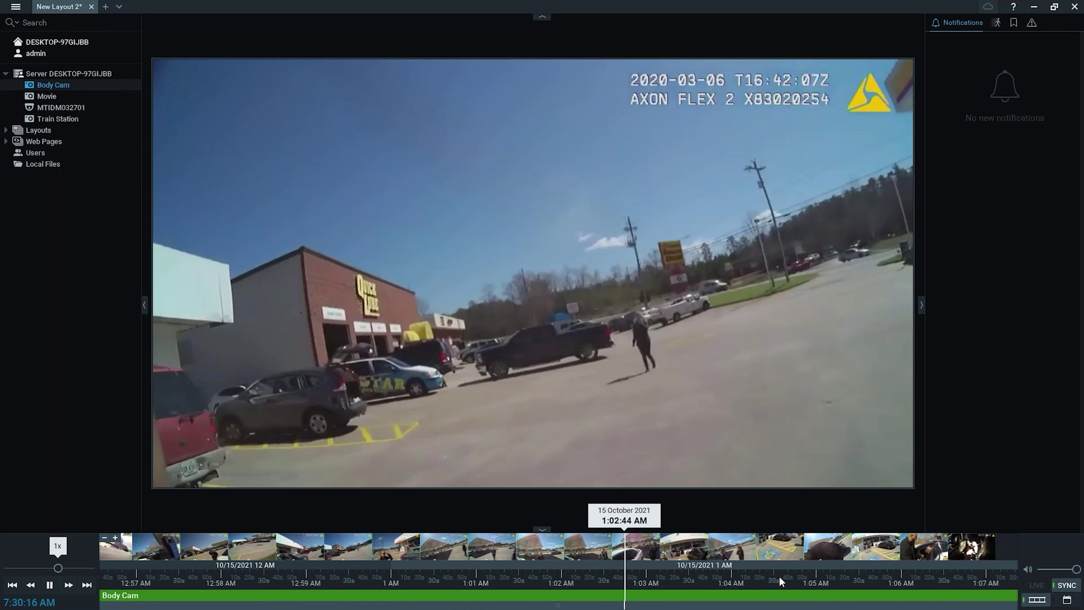
click(779, 577)
key(space)
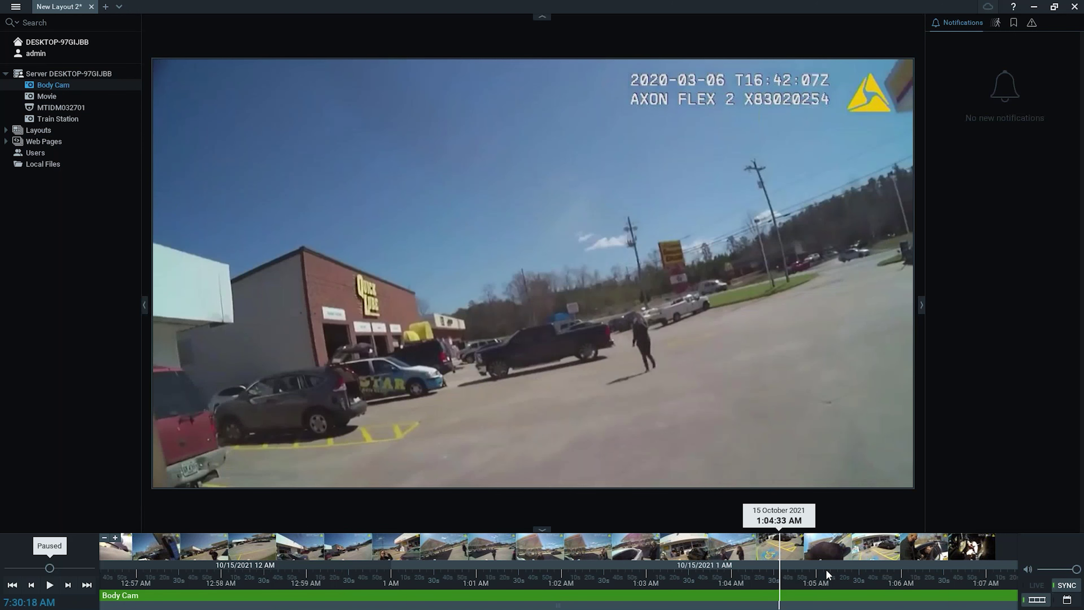
key(space)
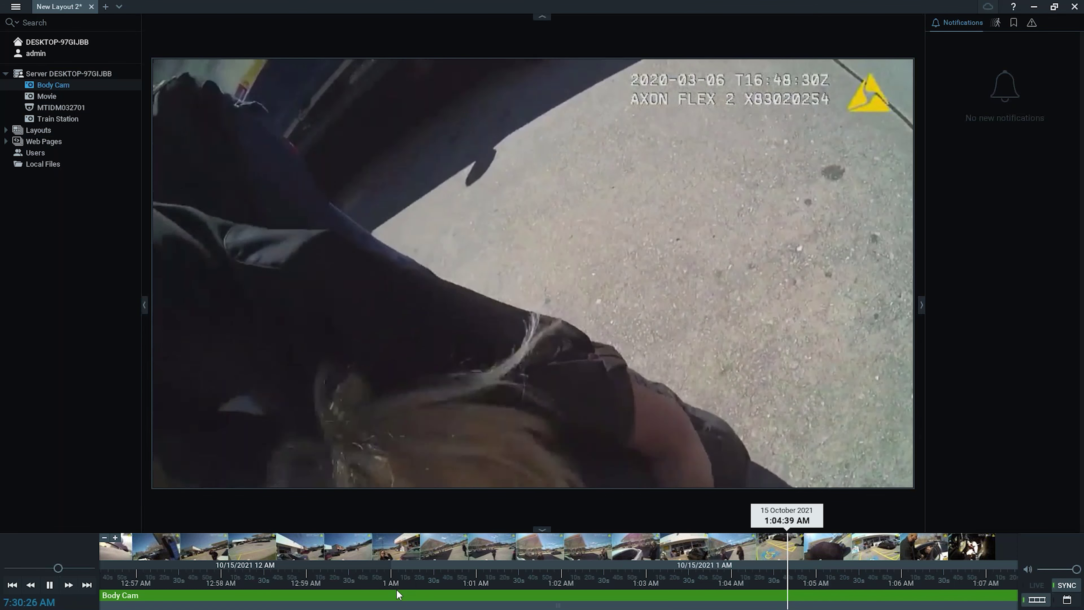
click(366, 577)
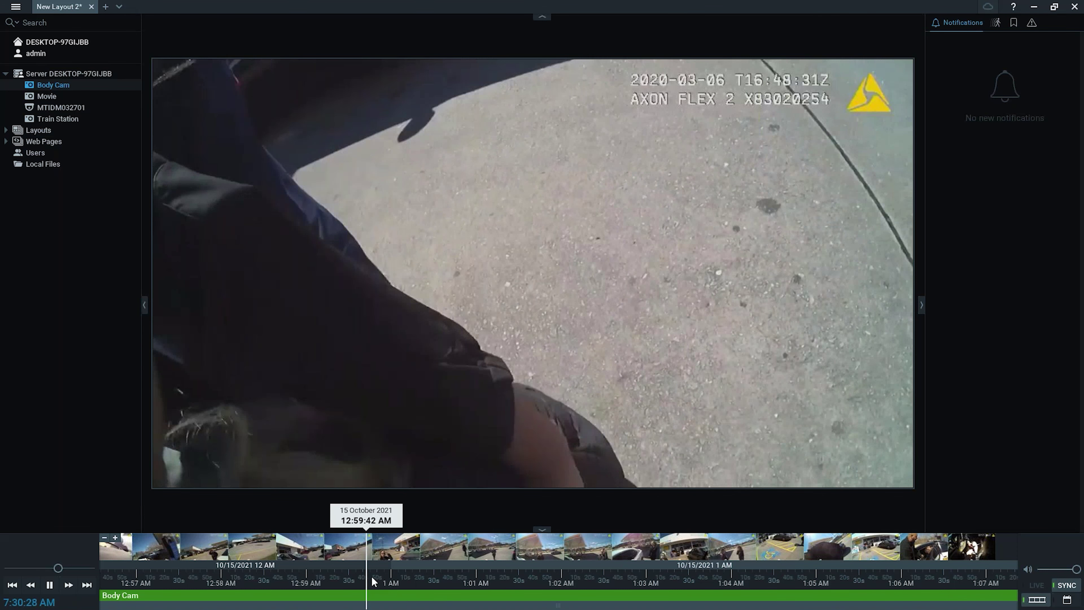
click(446, 575)
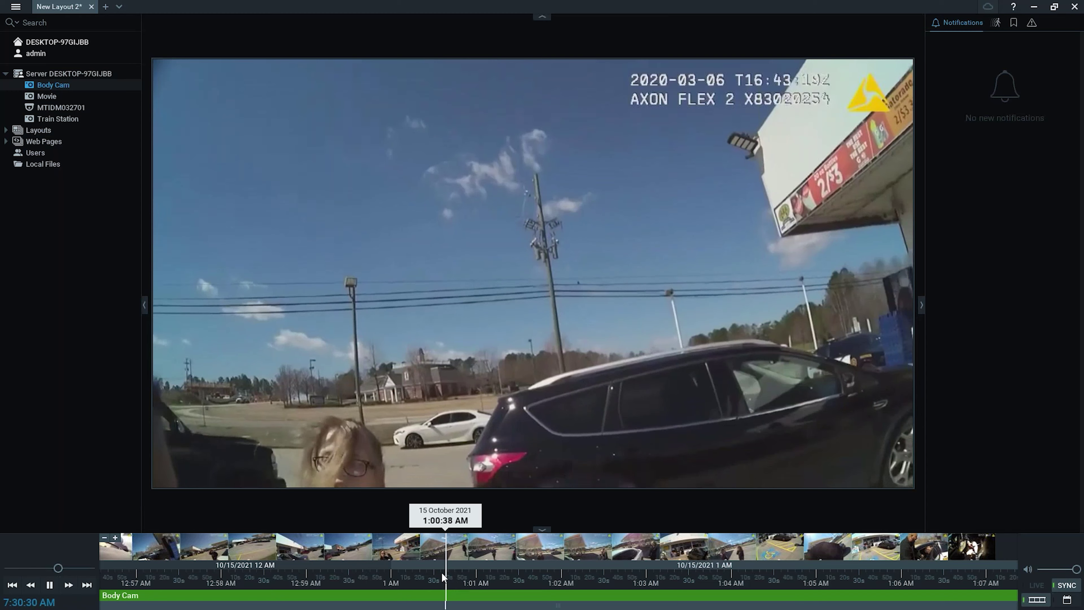
click(199, 580)
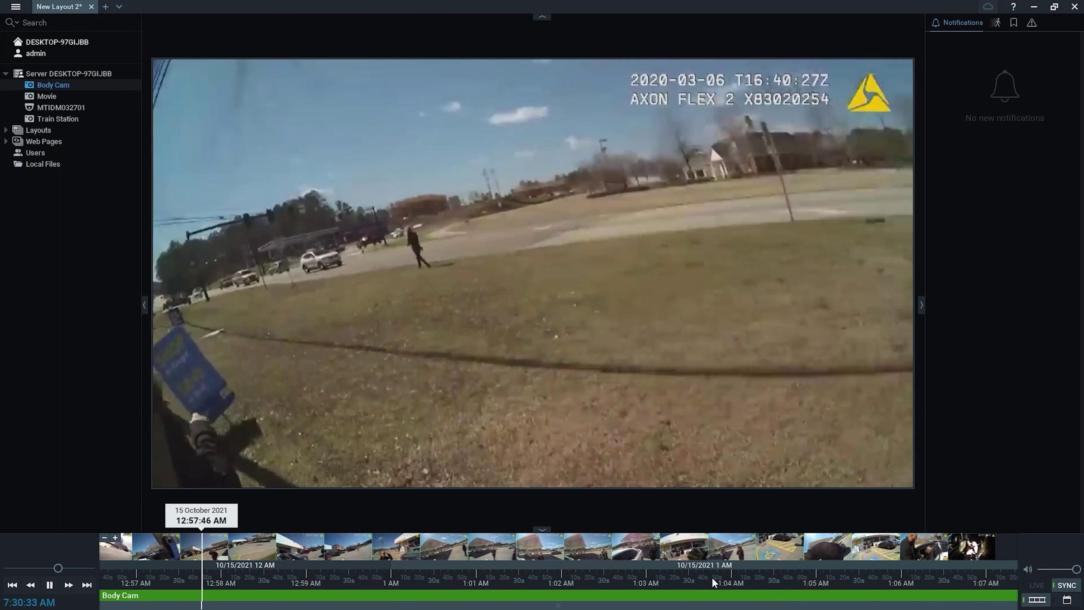
click(712, 577)
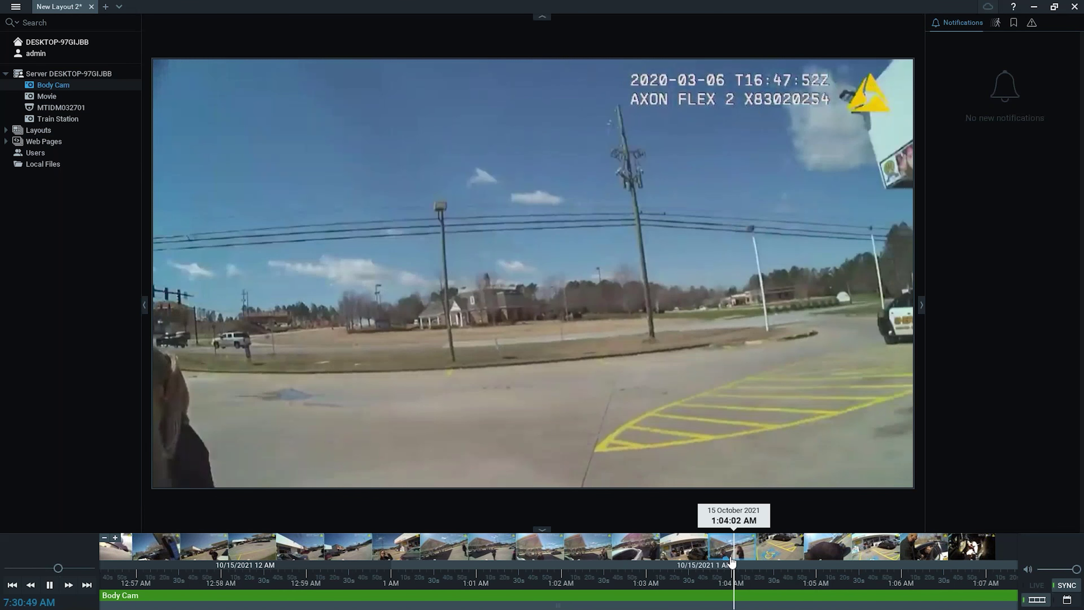
key(space)
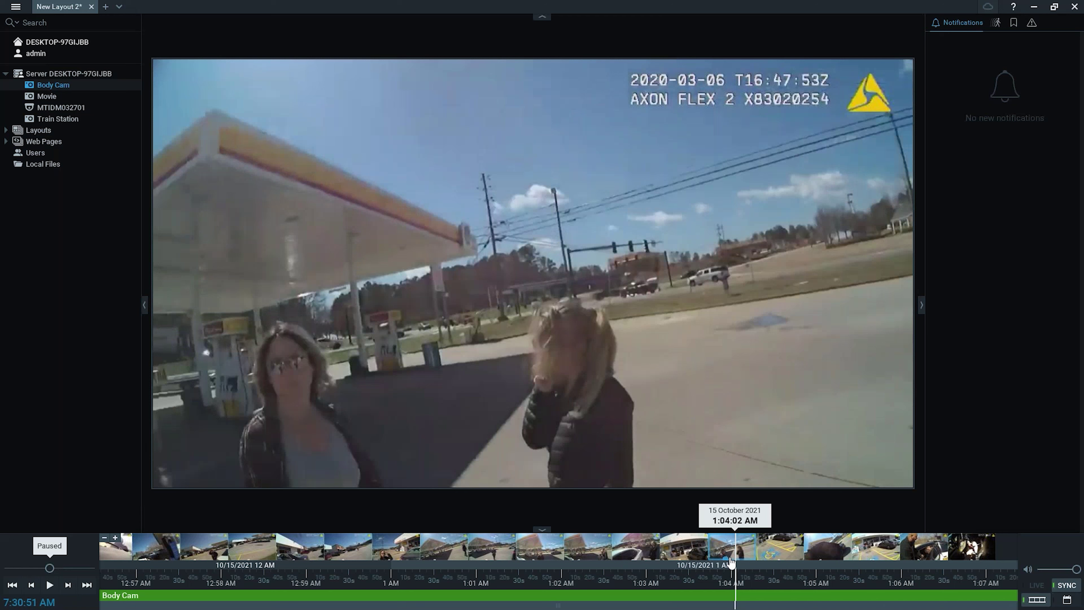
click(452, 573)
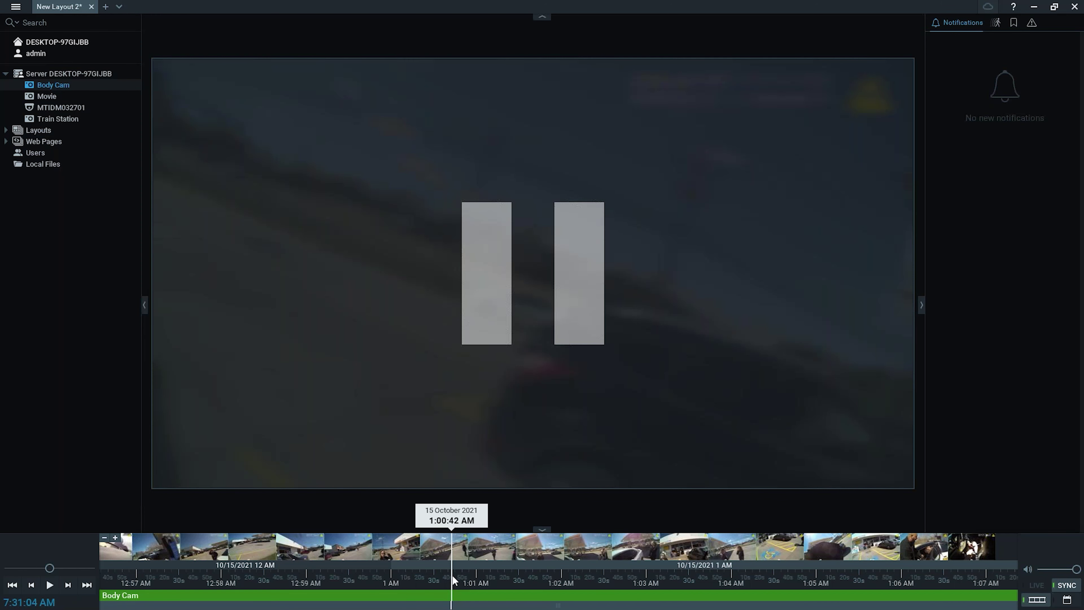
drag(454, 576, 525, 575)
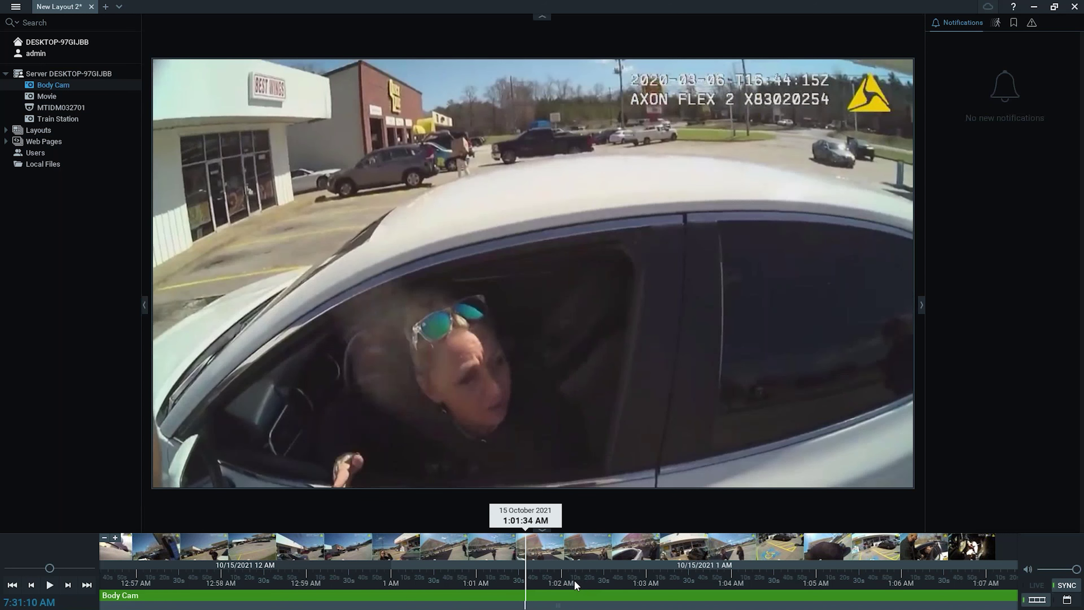
Switch back to the Nx Witness virtual machine to review Surveillance Bridge's Archive Period settings, and bring folder 01 back to the front
key(alt+Tab)
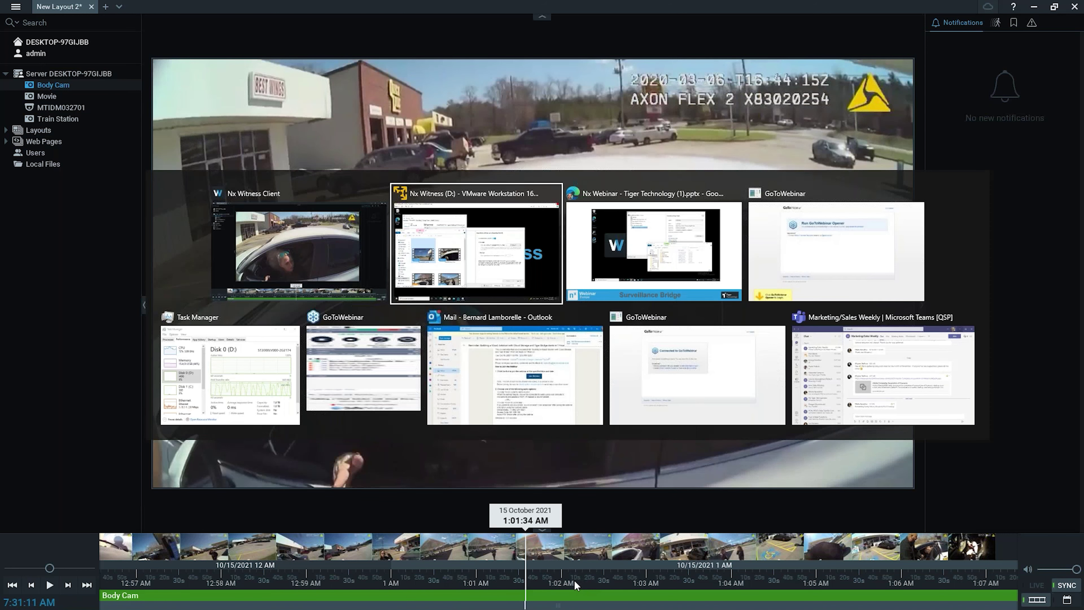
click(504, 258)
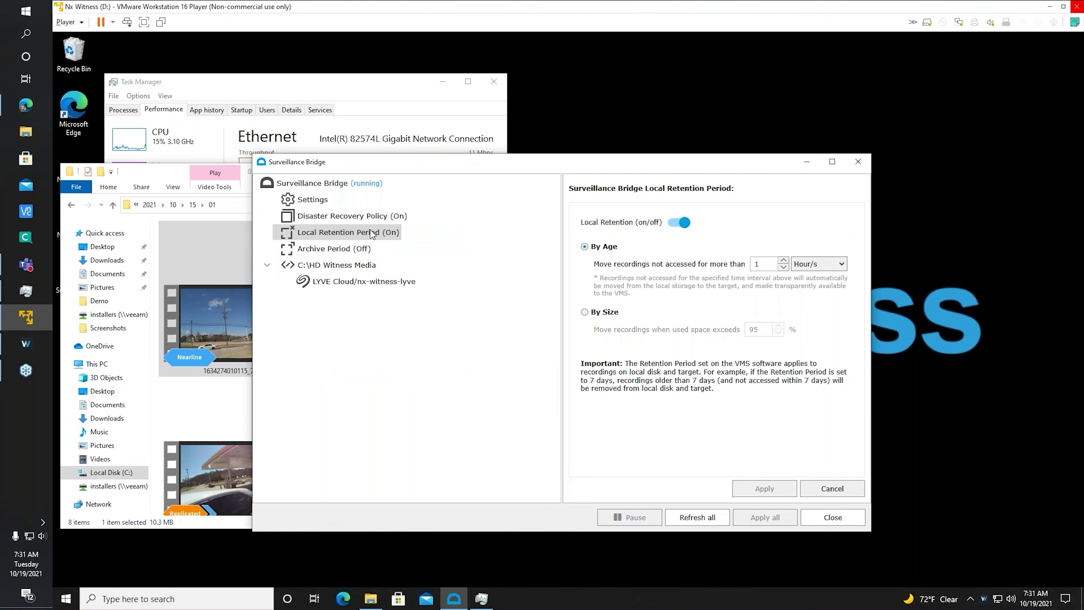
click(335, 250)
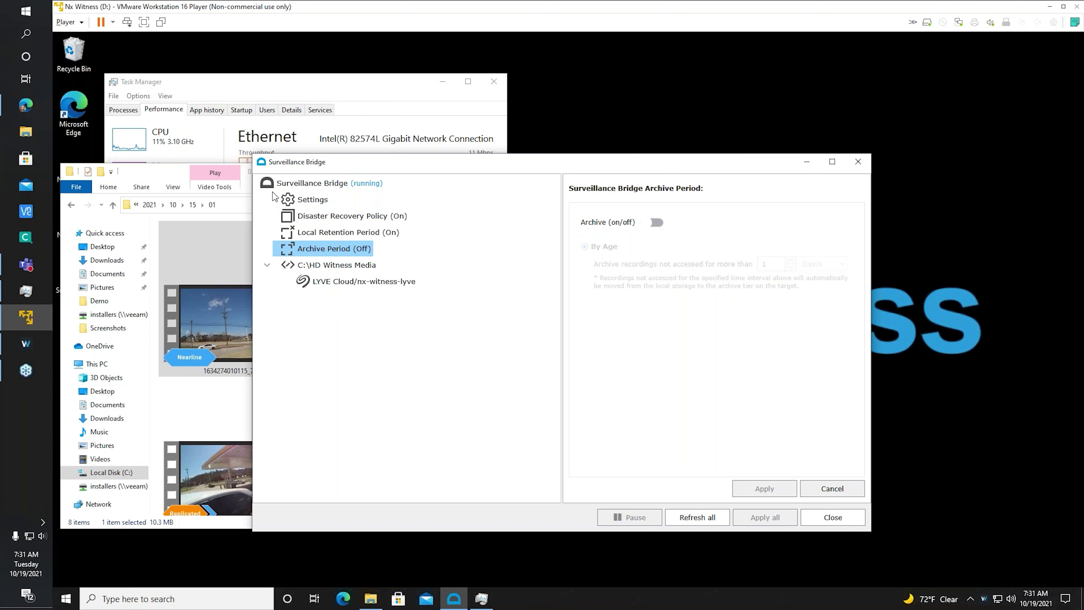
click(152, 175)
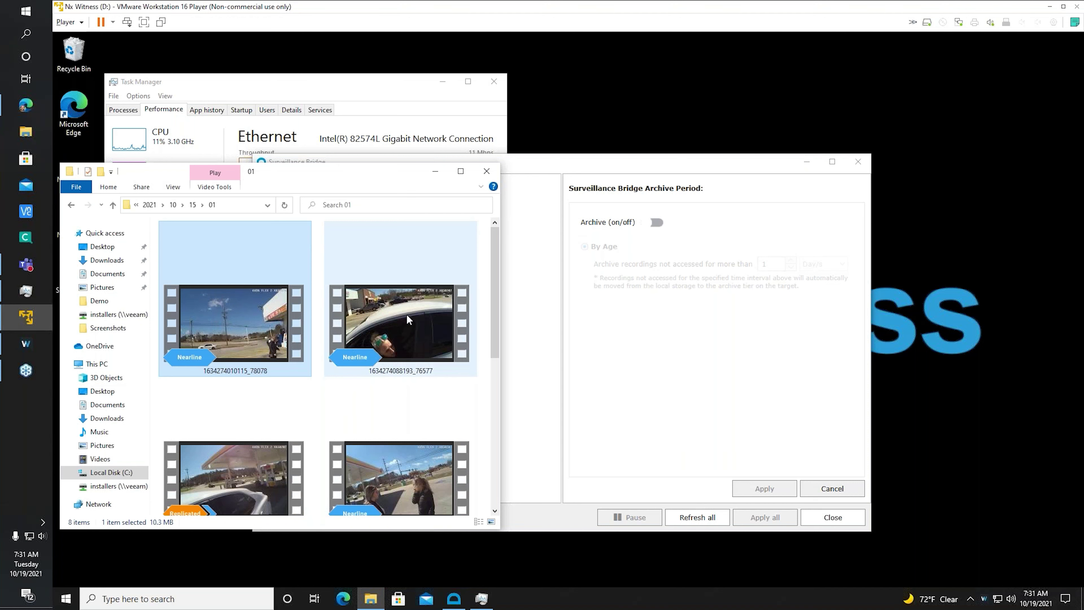
Turn on Surveillance Bridge's Archive Period and set it to archive recordings not accessed for more than 4 weeks
mouse_move(360, 307)
click(548, 364)
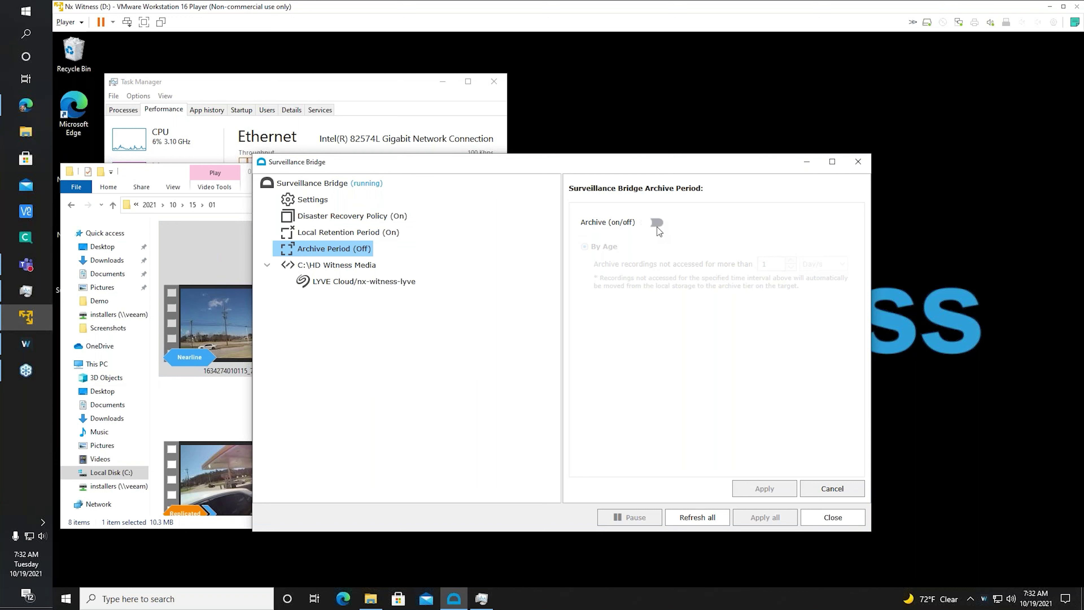
click(657, 224)
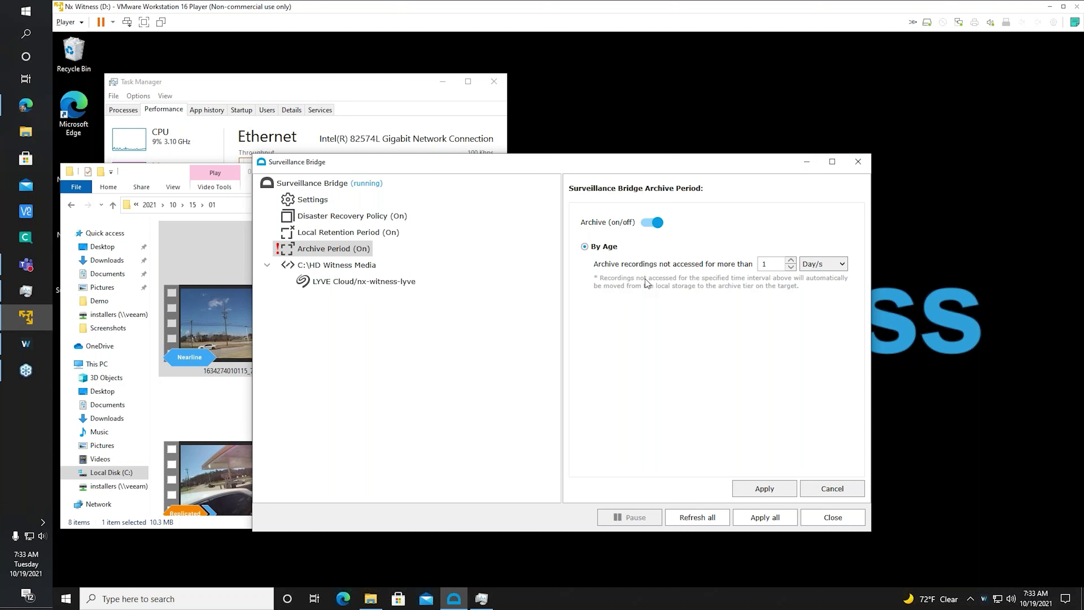
click(823, 263)
click(822, 299)
drag(788, 265, 750, 264)
text(4)
Examine the Surveillance Bridge commands available for all videos in folder 01, and bring the Archive Period settings back to the front
drag(169, 173, 223, 162)
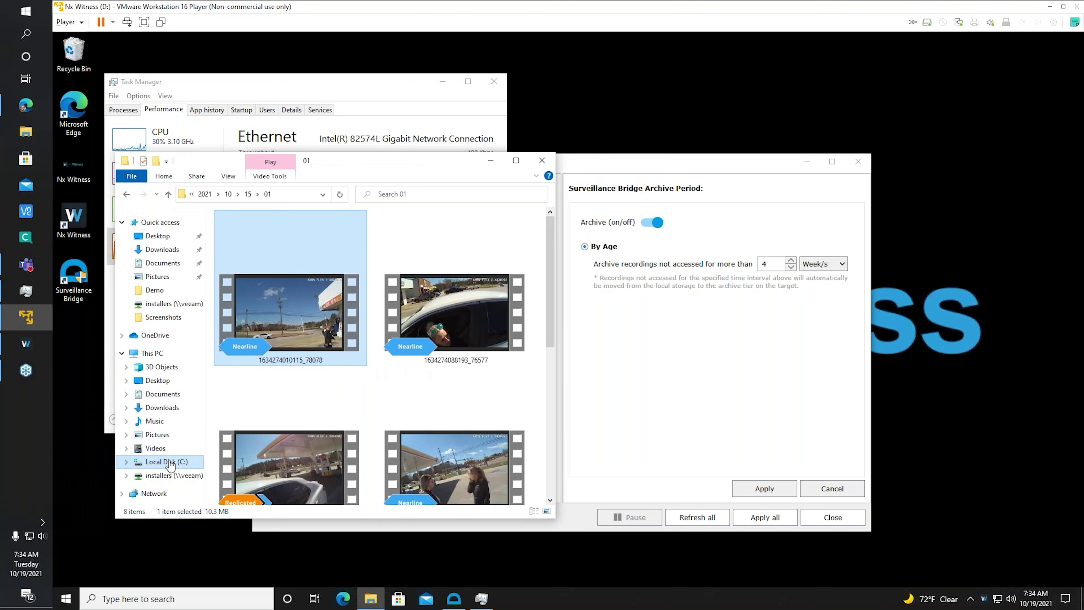
right_click(289, 311)
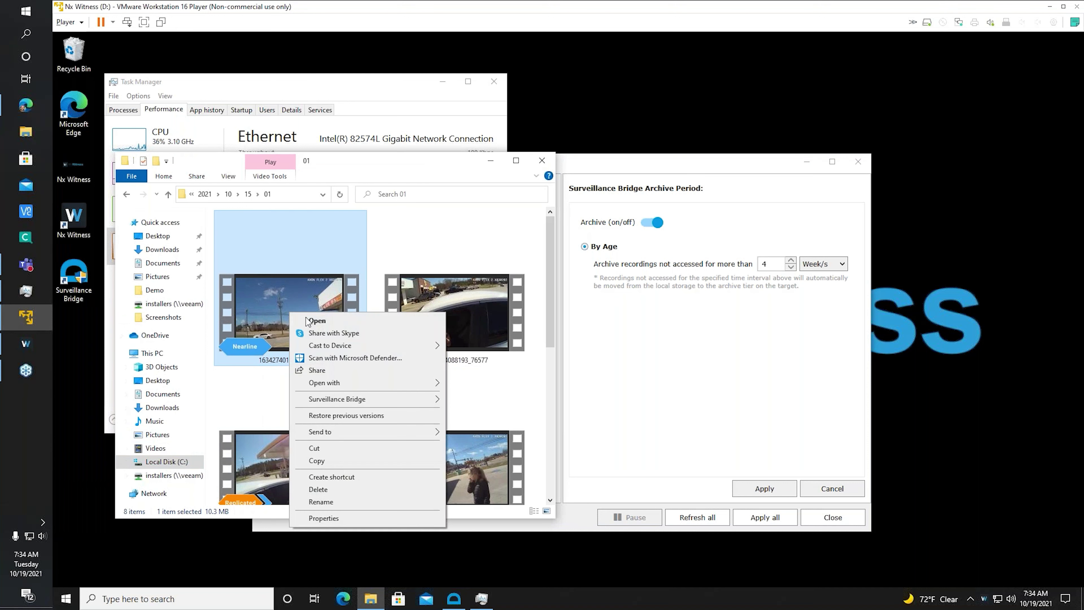
click(497, 391)
key(ctrl+a)
right_click(455, 328)
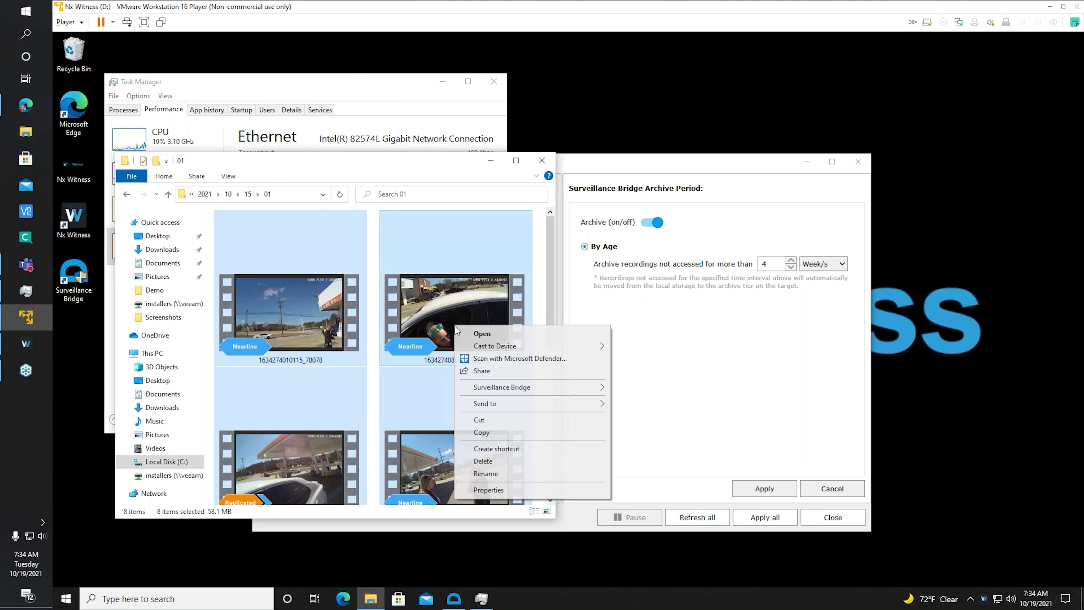
mouse_move(518, 392)
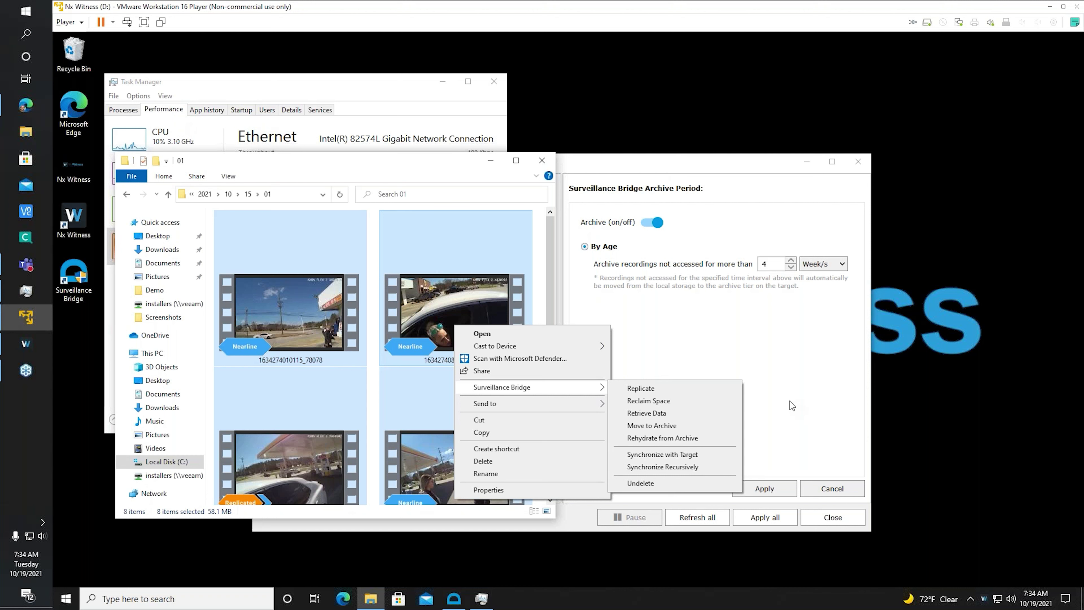
click(774, 353)
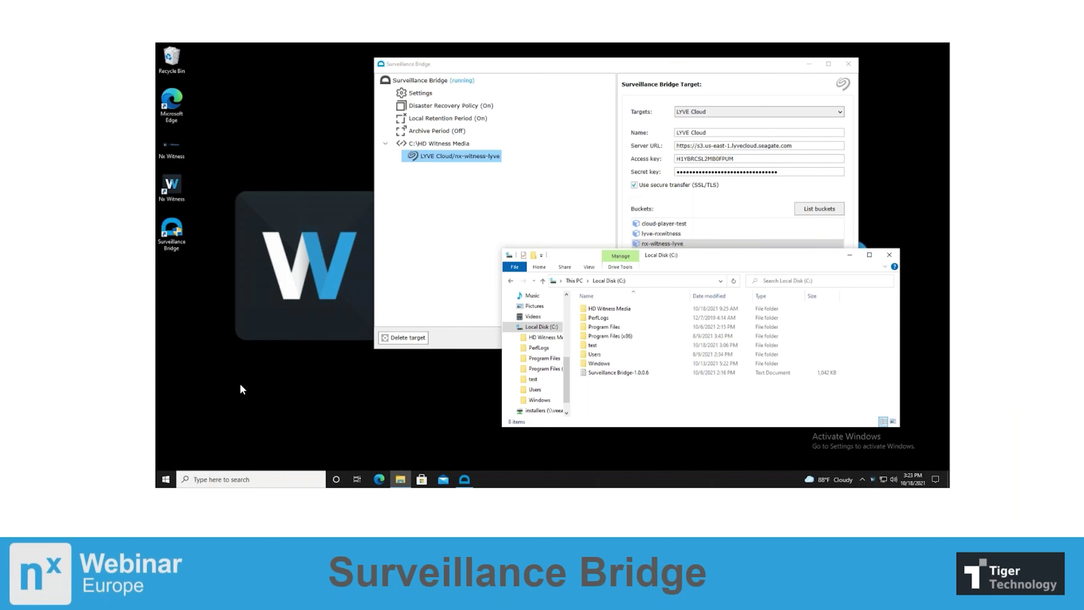
key(alt+Tab)
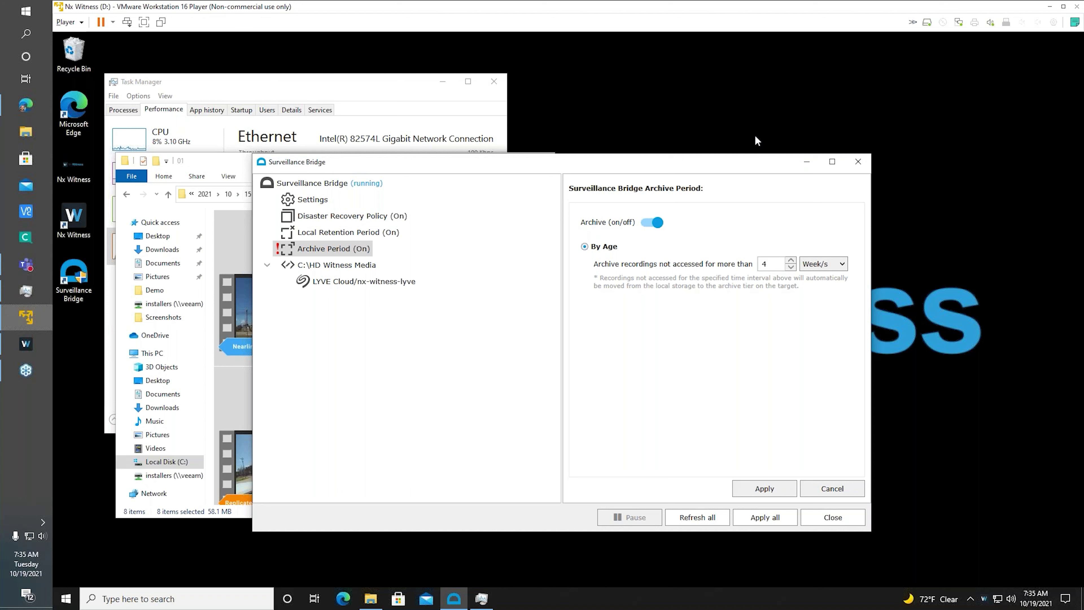
key(XF86AudioRaiseVolume)
drag(629, 164, 644, 166)
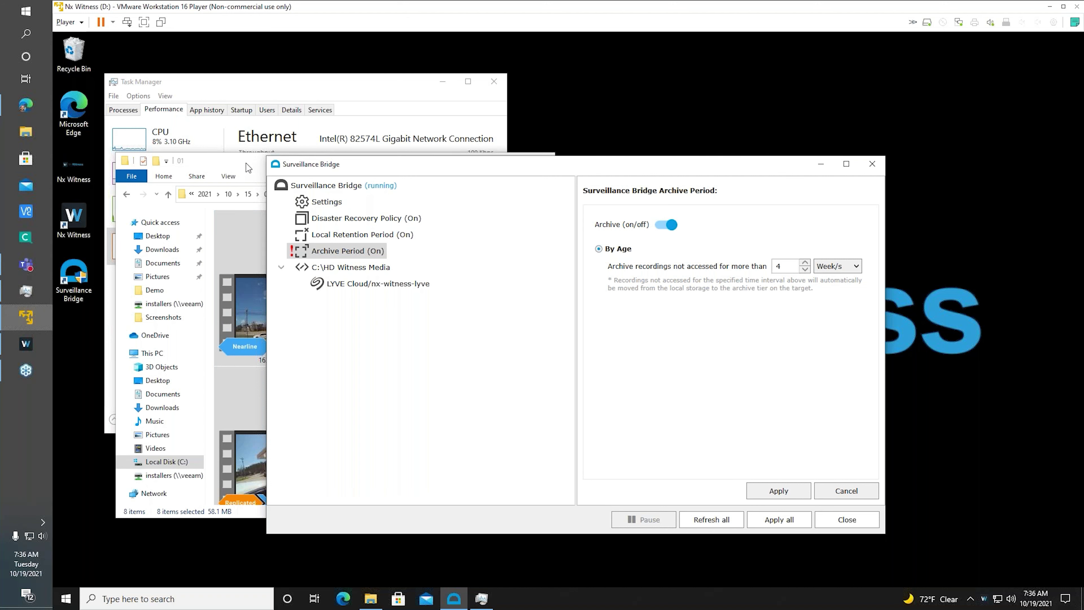
Show the Bridge statistics in the properties of C:\HD Witness Media, and move the properties window aside
click(182, 463)
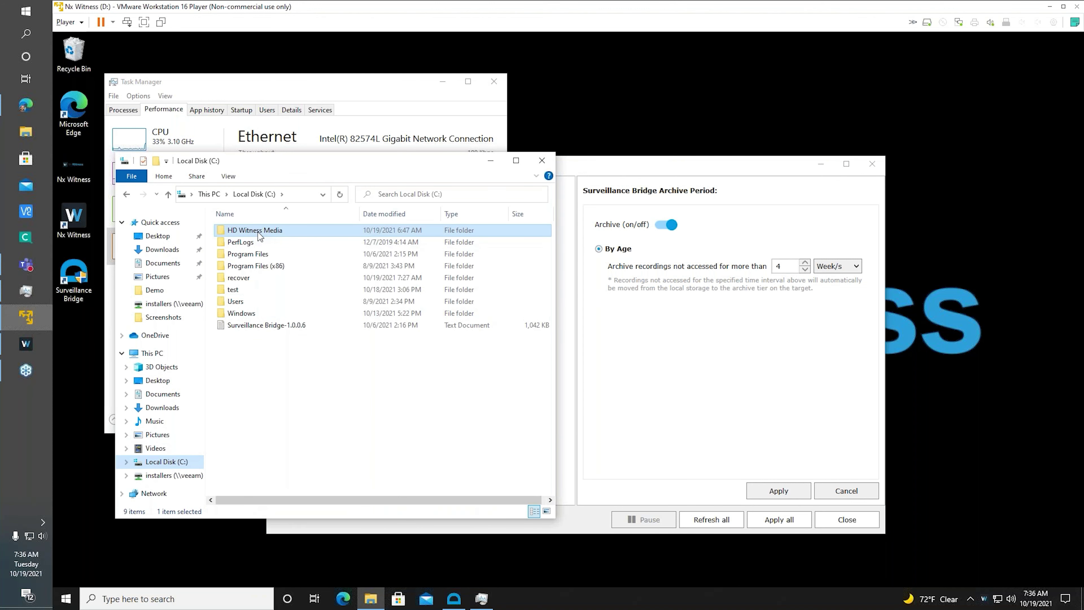
right_click(259, 232)
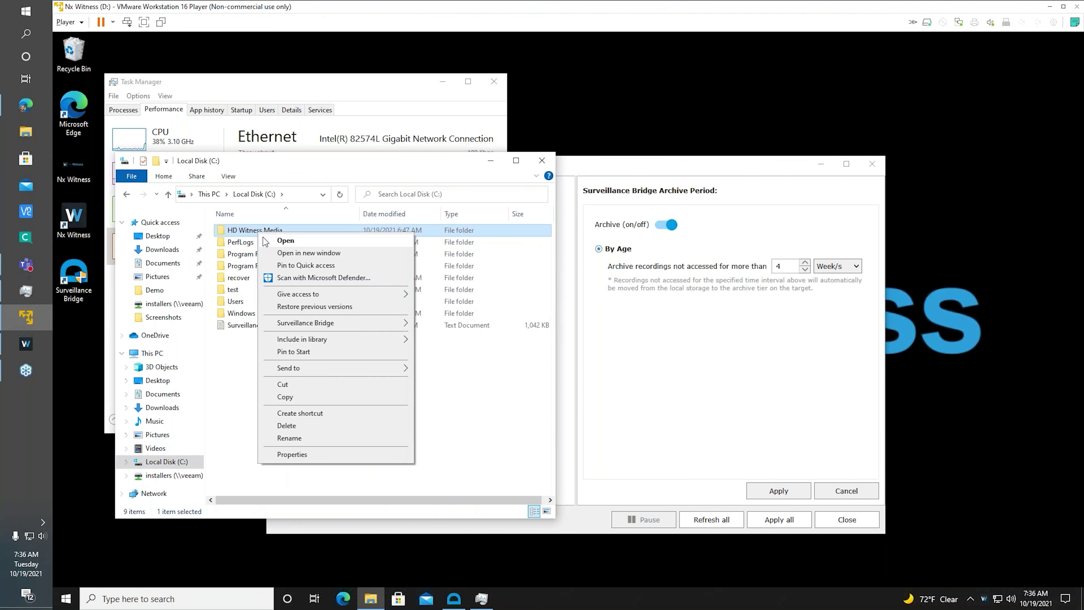
click(308, 455)
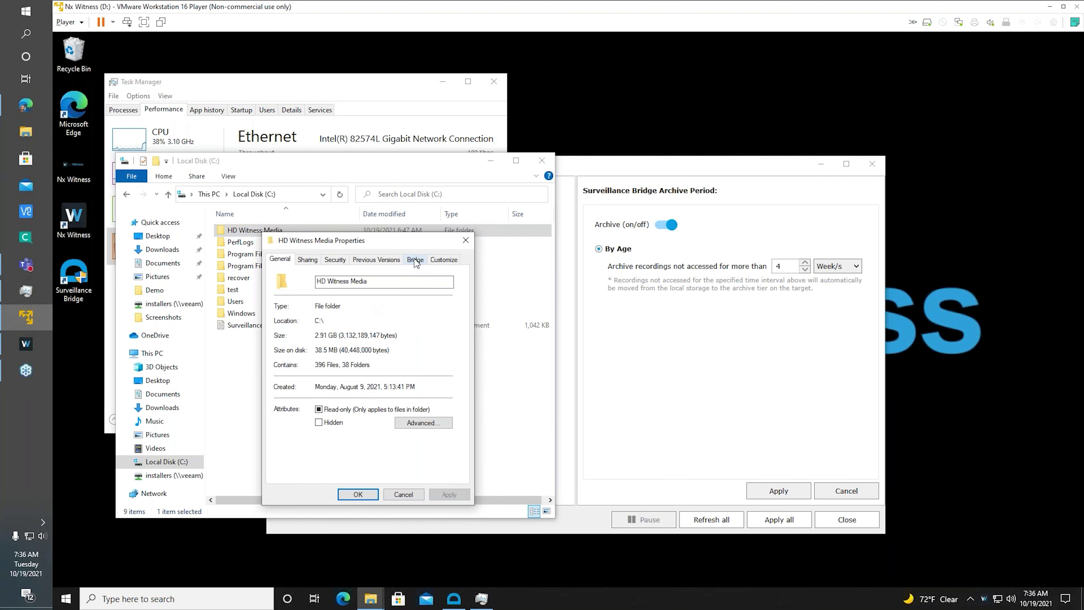
click(414, 261)
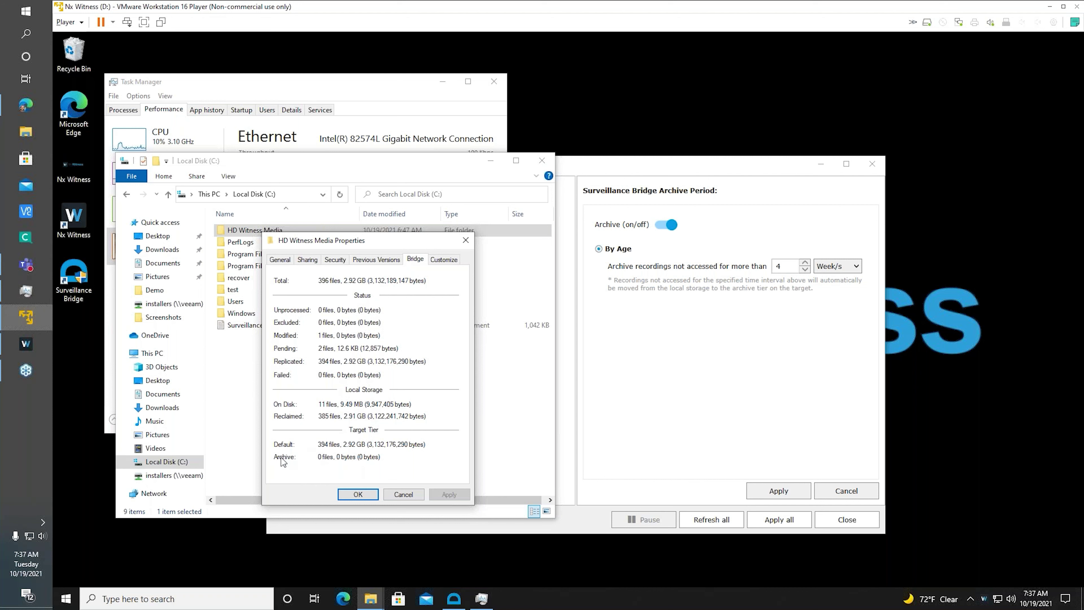
click(409, 250)
drag(350, 243, 230, 276)
Browse HD Witness Media through hi_quality and the 48665bb7 camera folder to 2021\10\15\01, with the Explorer window clear of the properties
click(267, 234)
double_click(267, 234)
drag(346, 159, 601, 200)
double_click(490, 266)
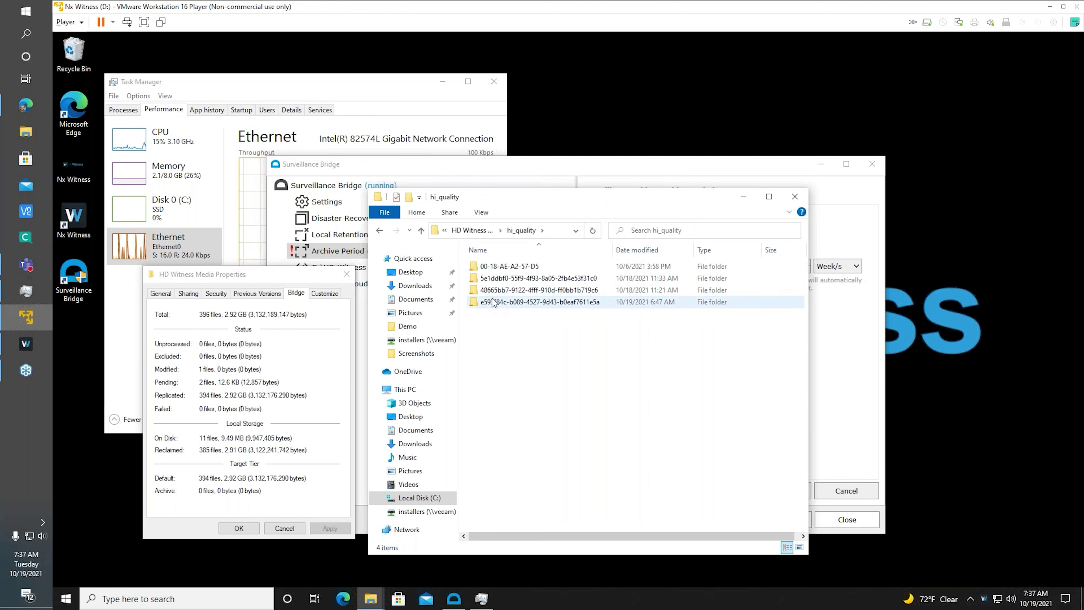
double_click(491, 290)
click(485, 267)
double_click(483, 268)
double_click(484, 266)
double_click(483, 267)
double_click(488, 280)
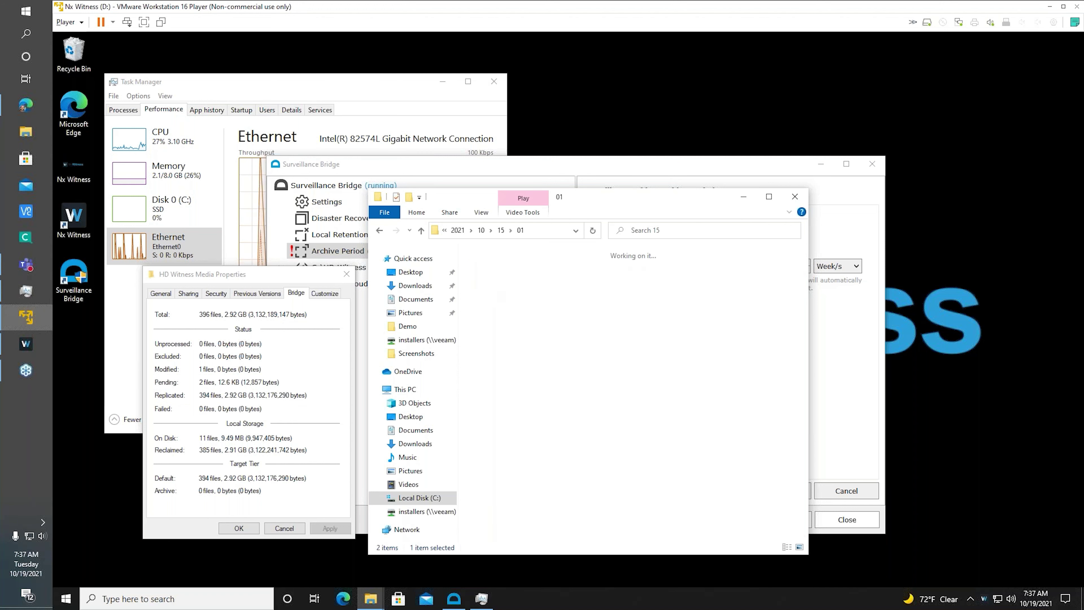
click(533, 356)
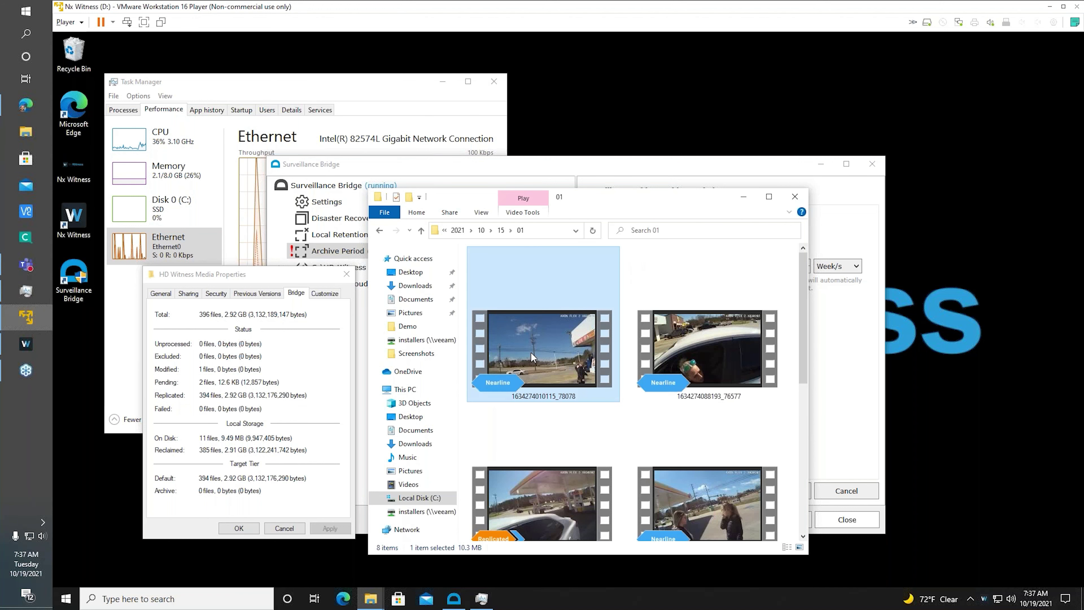
click(545, 474)
double_click(557, 465)
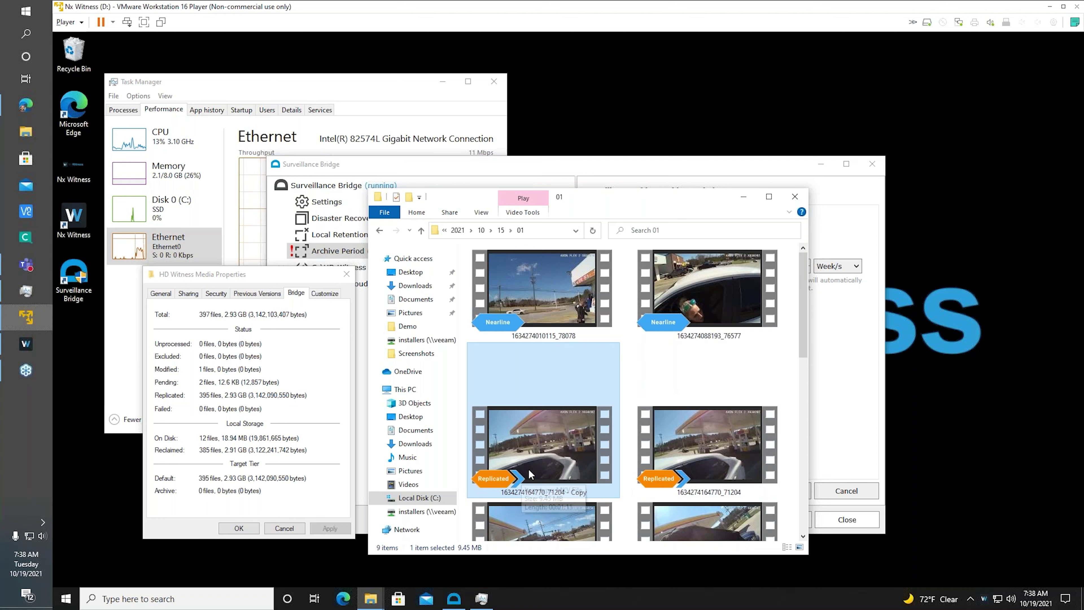
Review Surveillance Bridge's Local Retention Period settings, and return to folder 01
click(421, 172)
click(365, 235)
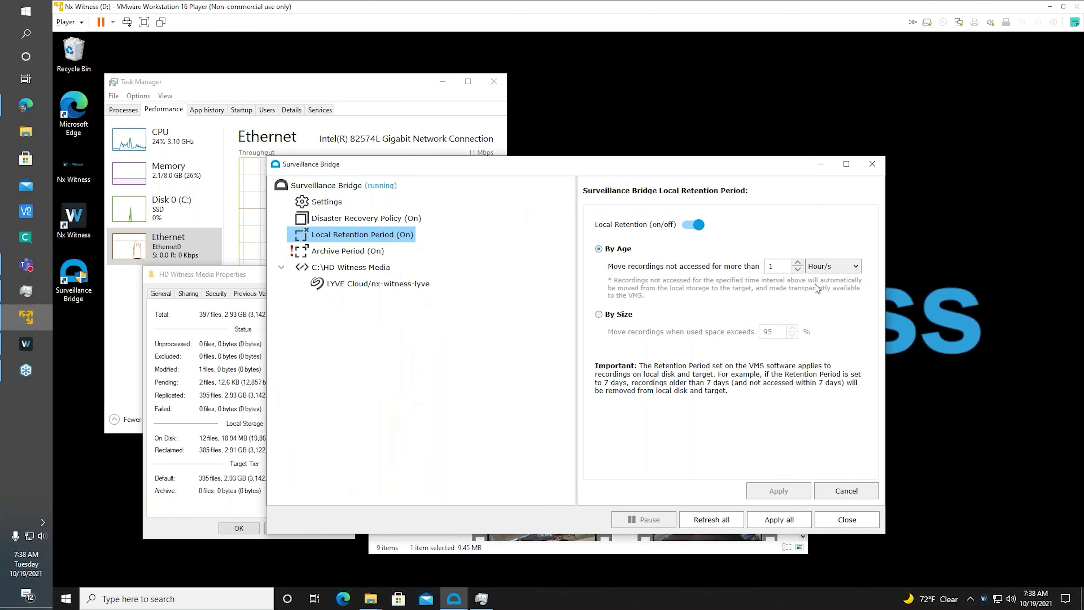
click(624, 548)
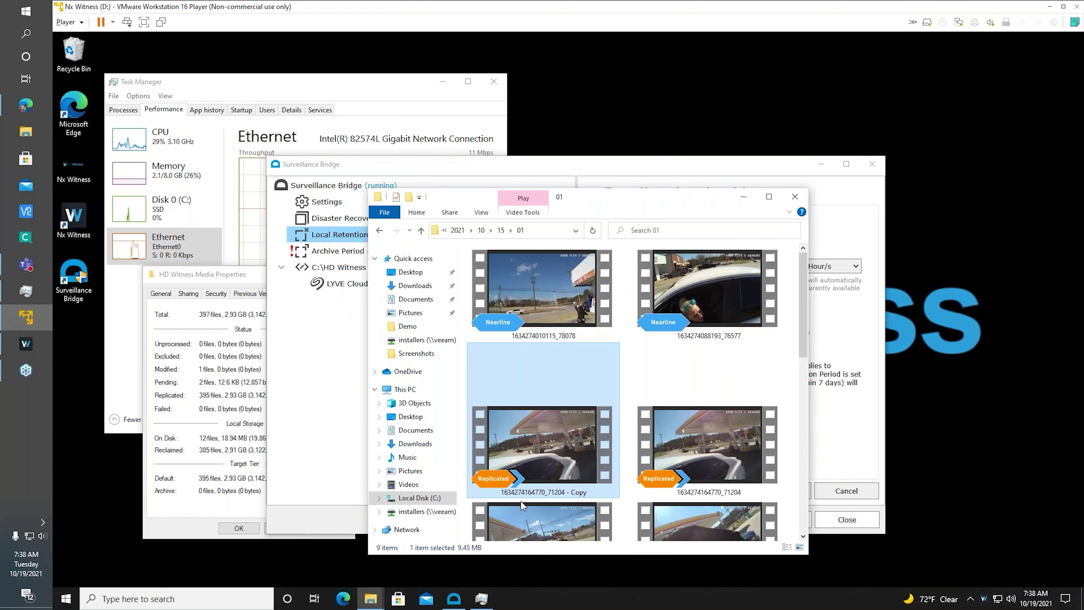
right_click(538, 431)
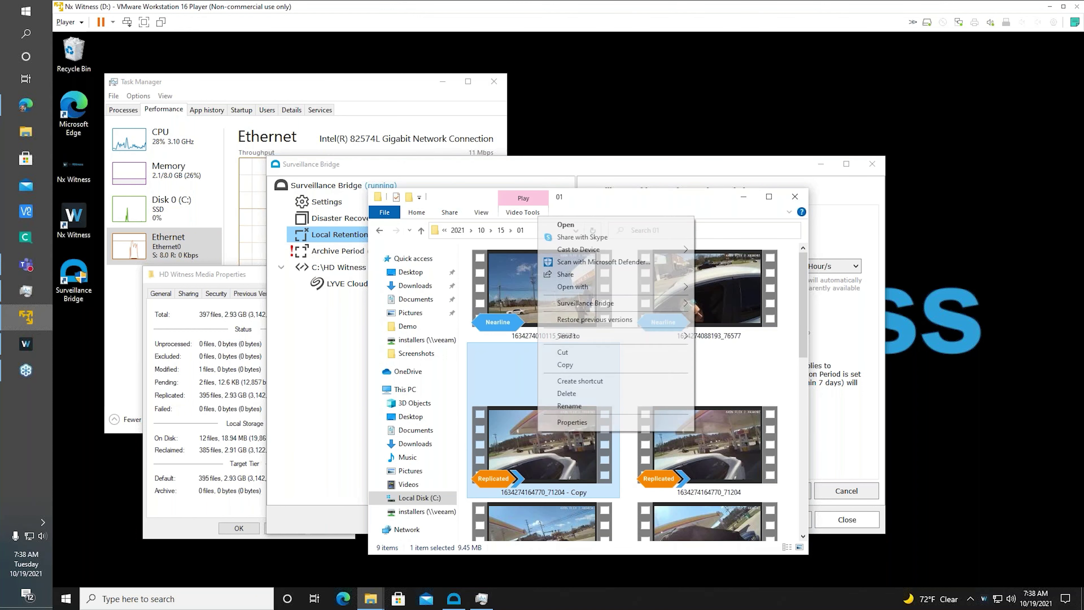
mouse_move(602, 308)
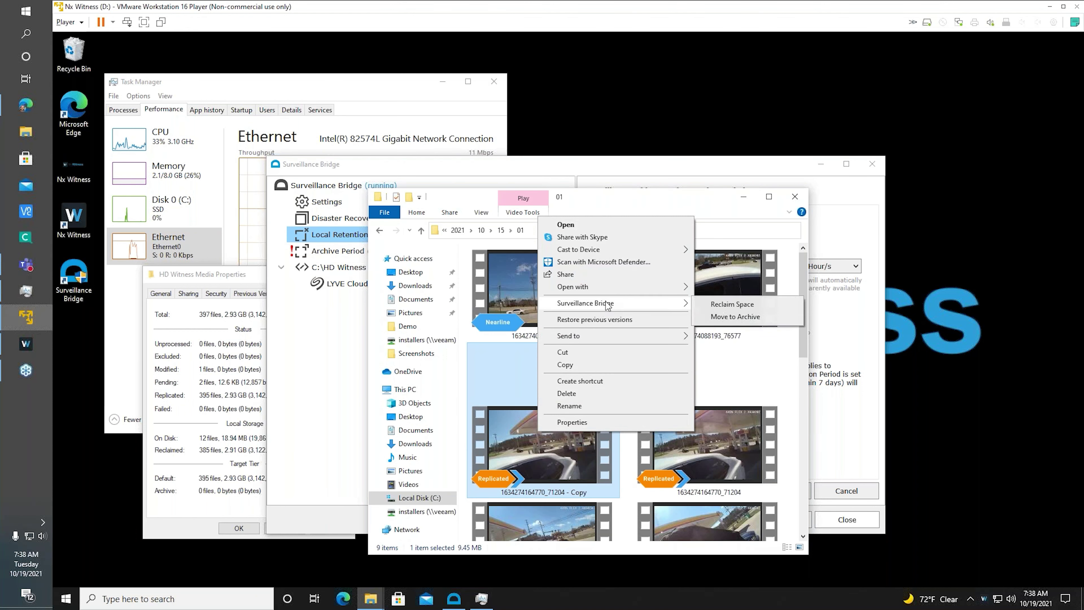
click(745, 304)
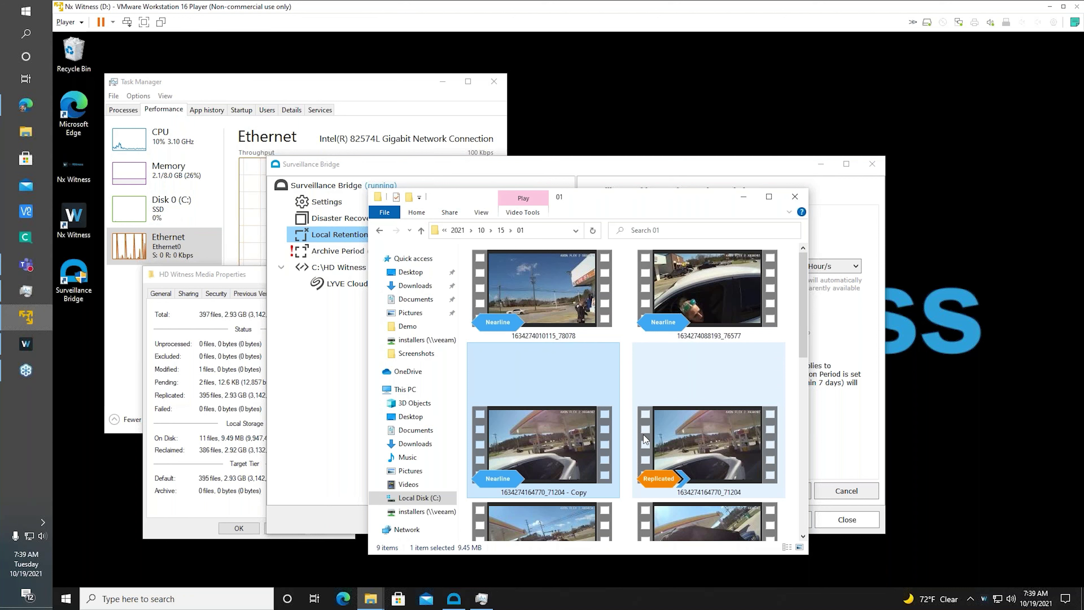
click(668, 162)
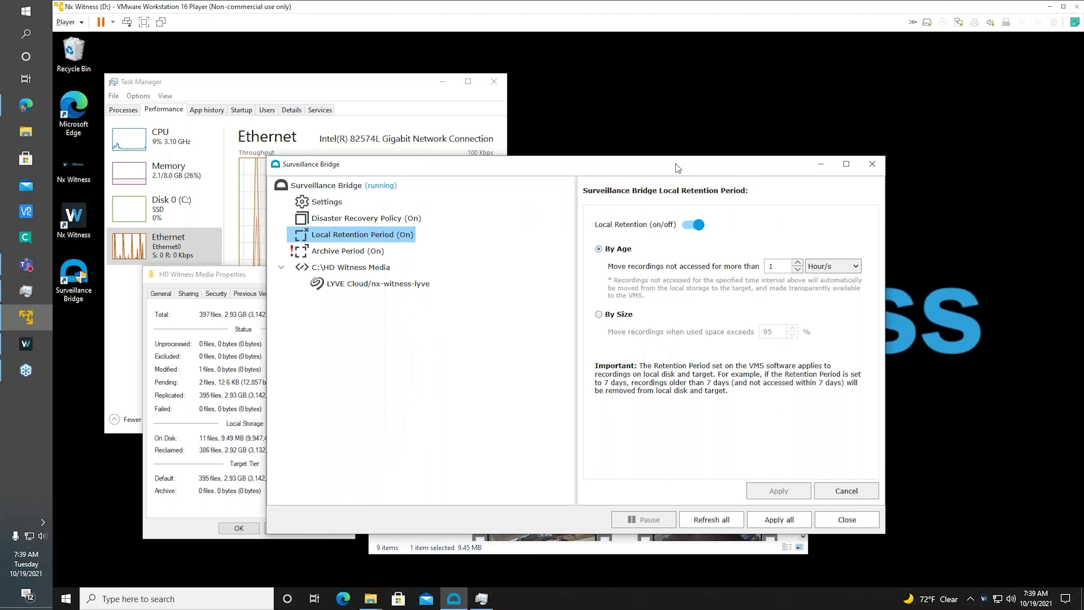